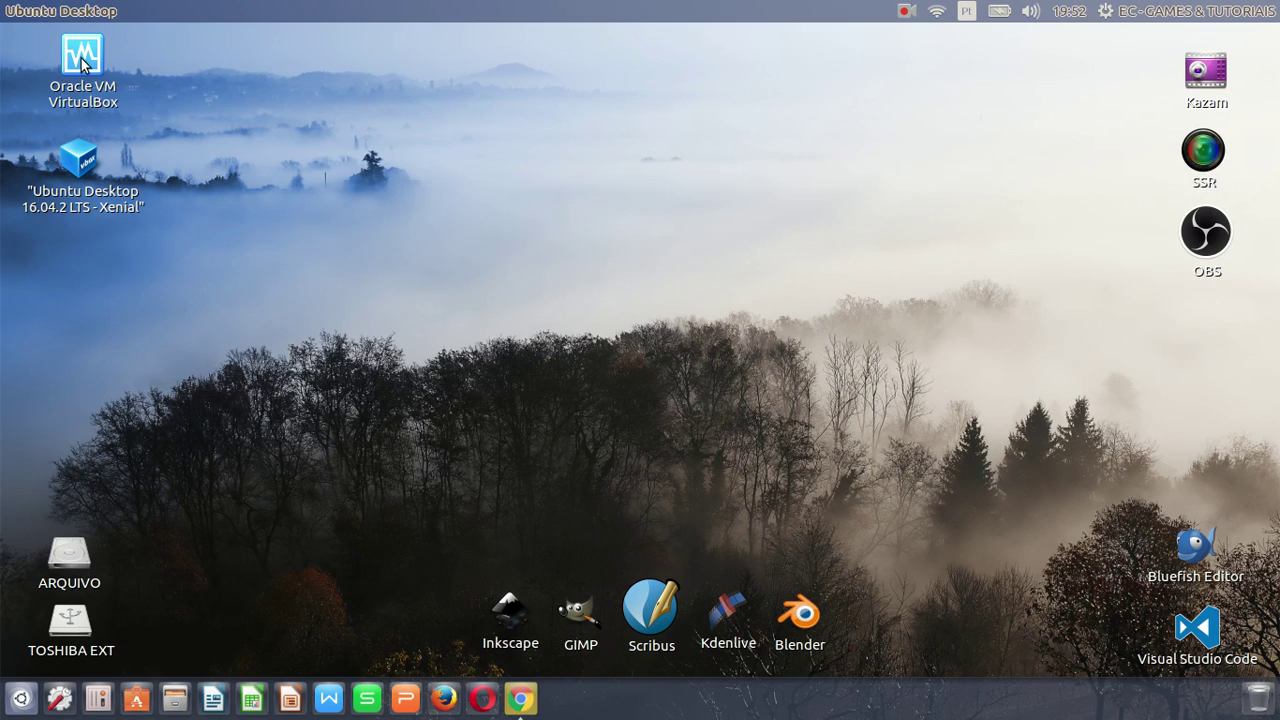
{"action": "left_click", "coordinate": [276, 138]}
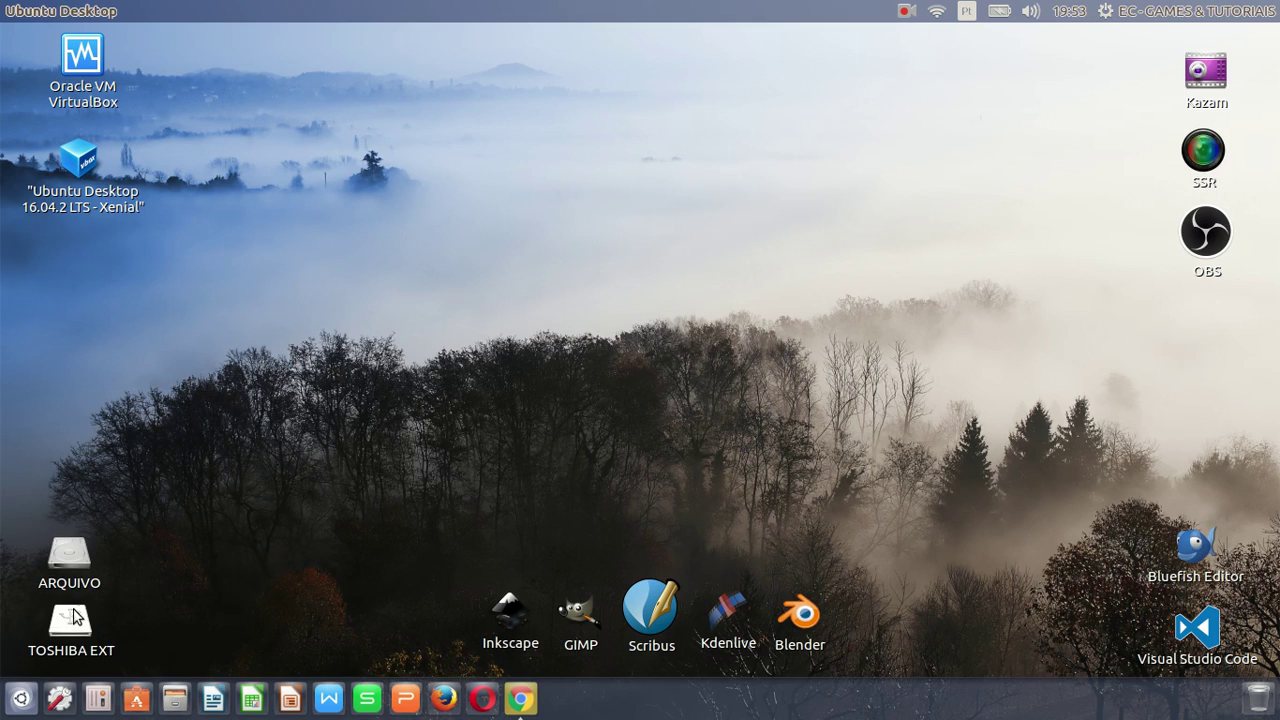
{"action": "left_click_drag", "start_coordinate": [126, 507], "coordinate": [6, 674]}
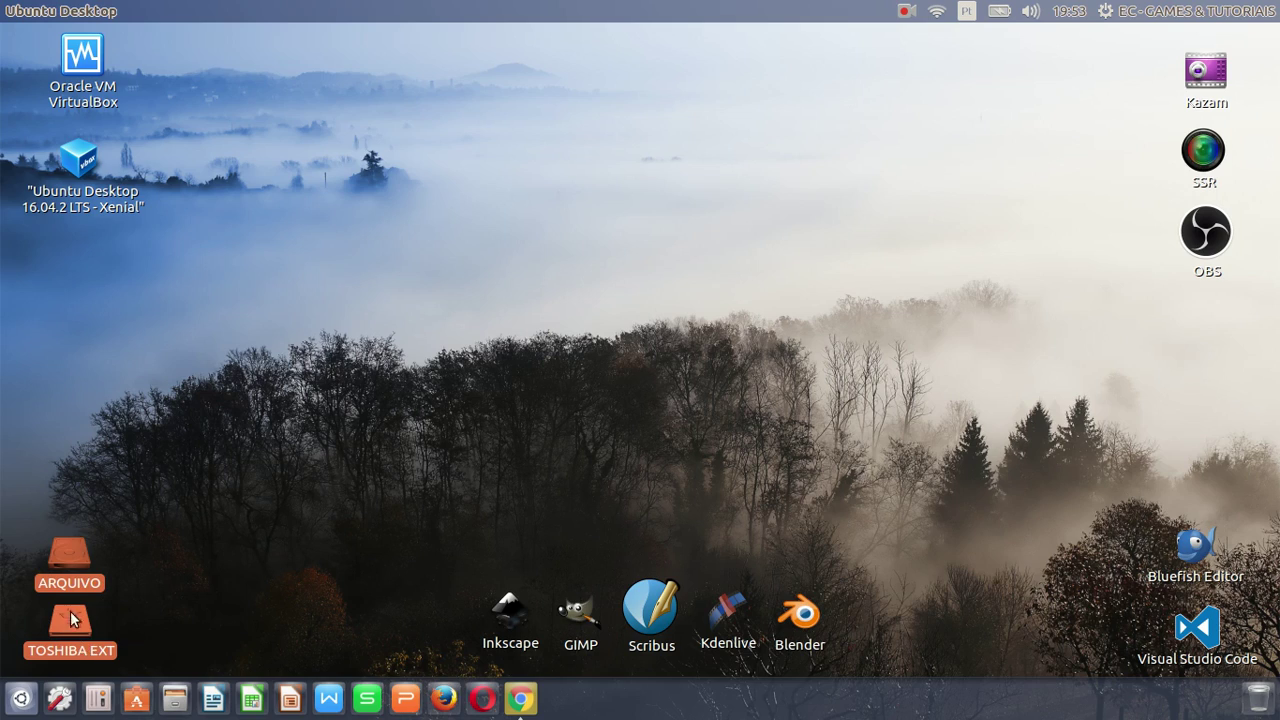
{"action": "left_click", "coordinate": [125, 650]}
{"action": "left_click", "coordinate": [80, 633]}
{"action": "left_click", "coordinate": [141, 625]}
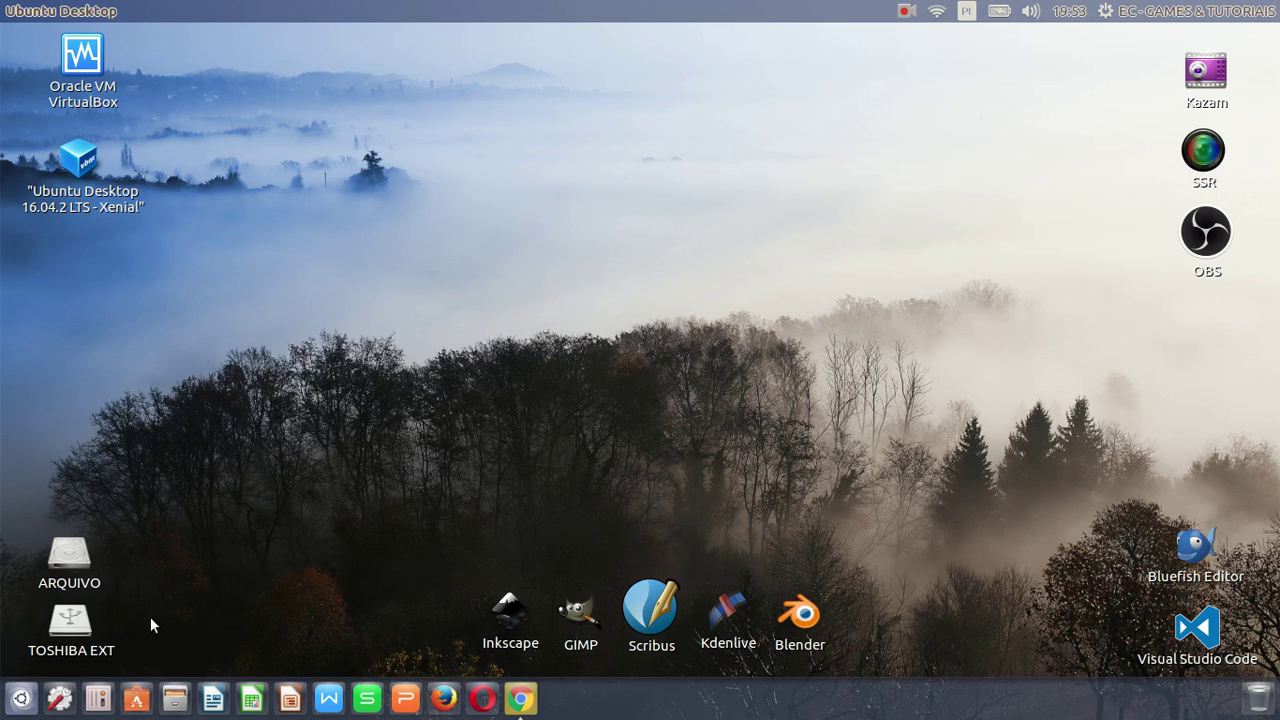
Open the ARQUIVO drive and its Discos-Virtuais folder to examine the stored virtual disk file, and close the file window
{"action": "left_click", "coordinate": [90, 527]}
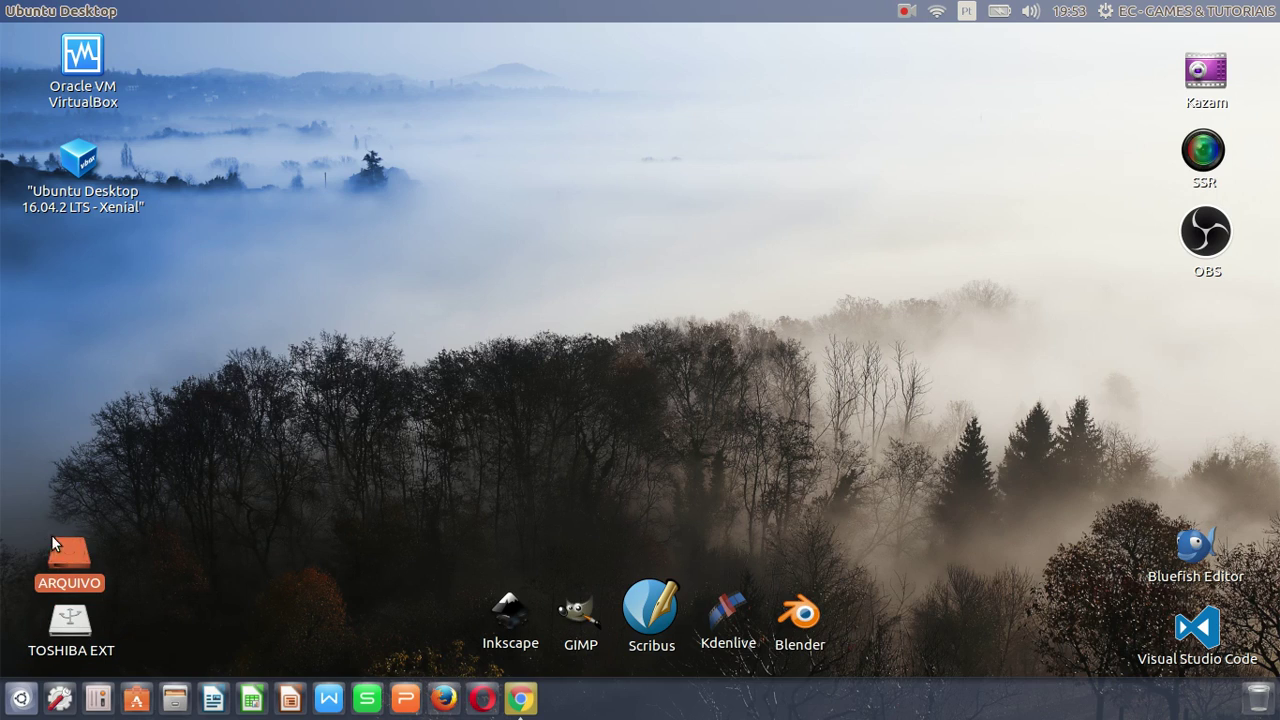
{"action": "left_click", "coordinate": [140, 445]}
{"action": "left_click", "coordinate": [65, 551]}
{"action": "double_click", "coordinate": [65, 551]}
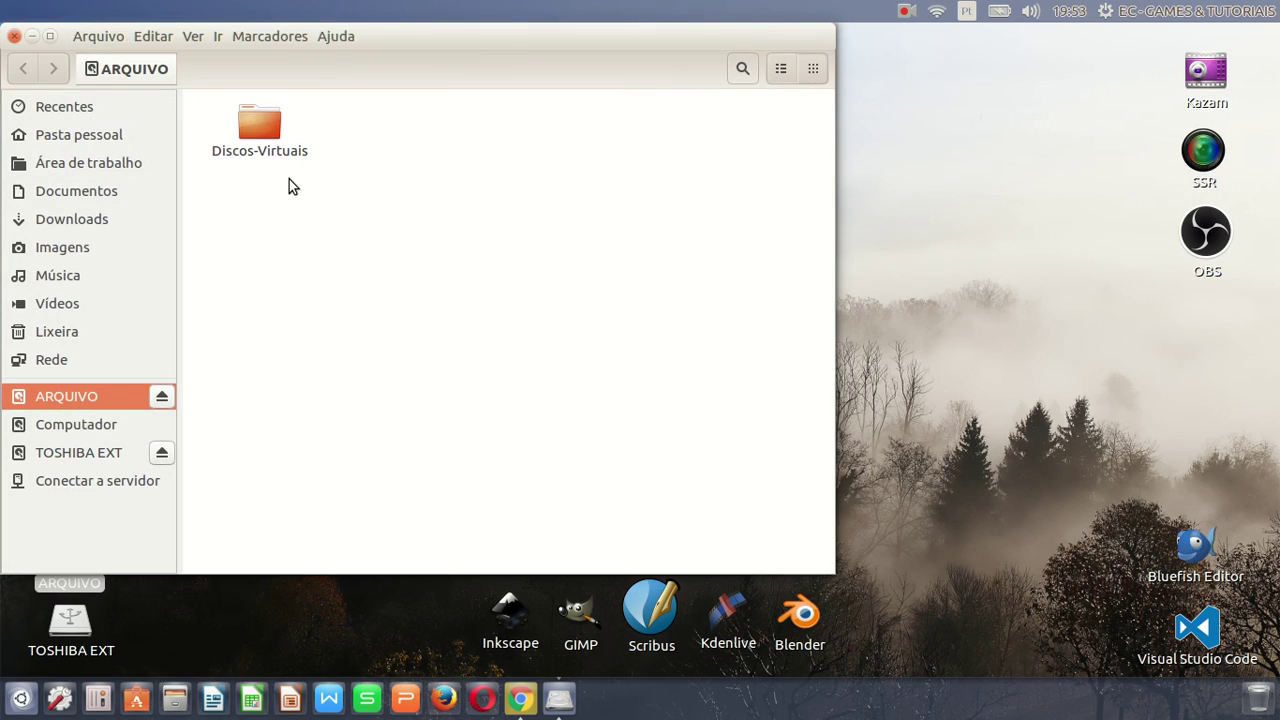
{"action": "double_click", "coordinate": [258, 127]}
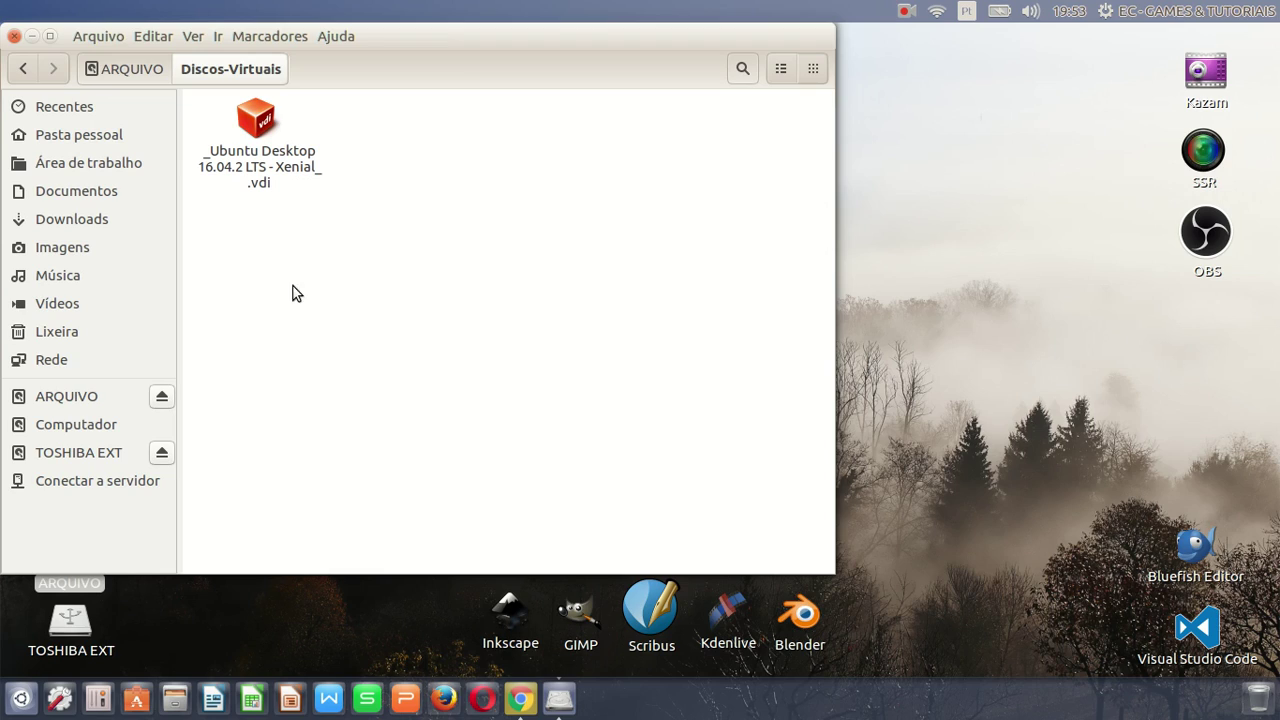
{"action": "left_click_drag", "start_coordinate": [371, 252], "coordinate": [218, 126]}
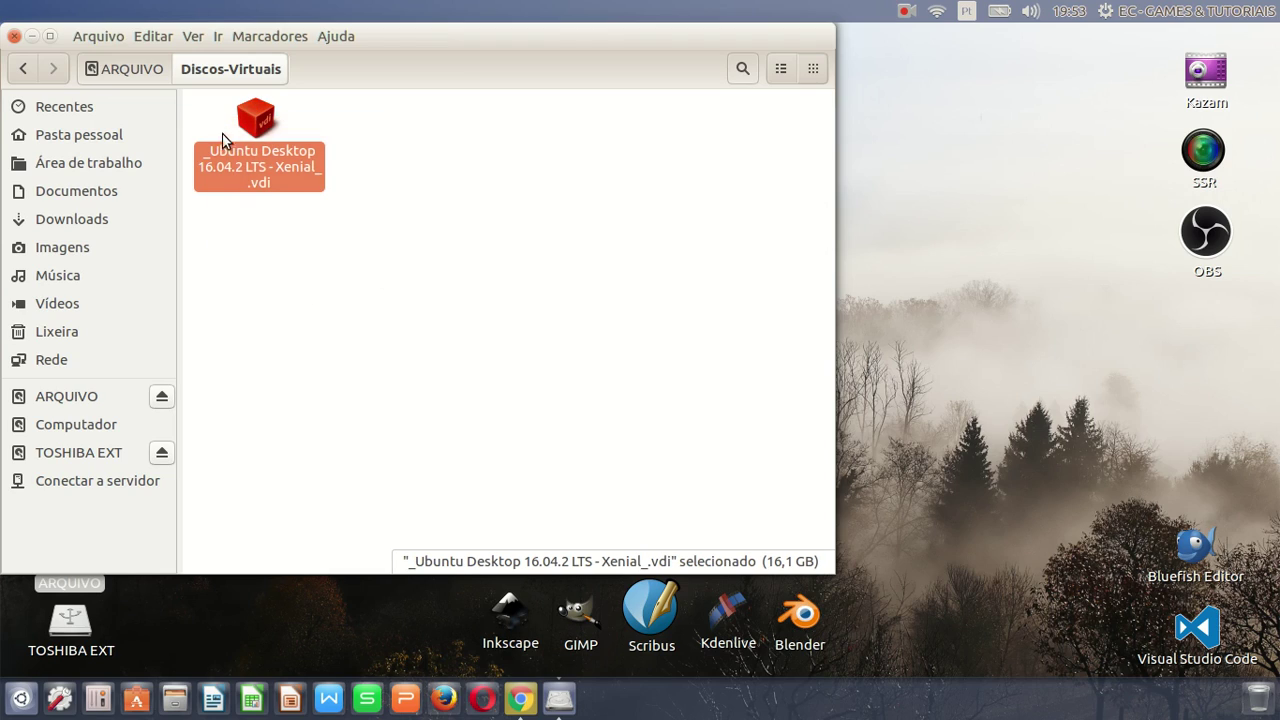
{"action": "left_click", "coordinate": [300, 245]}
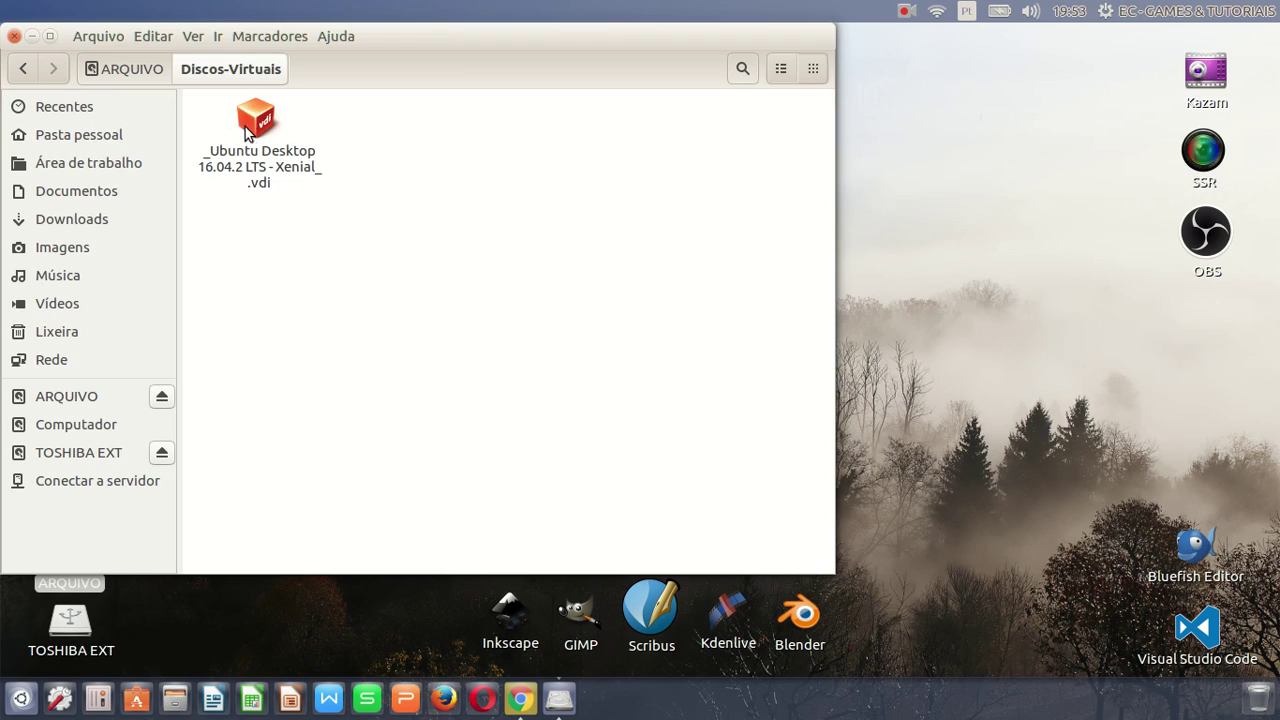
{"action": "left_click", "coordinate": [14, 35]}
{"action": "left_click_drag", "start_coordinate": [320, 108], "coordinate": [948, 457]}
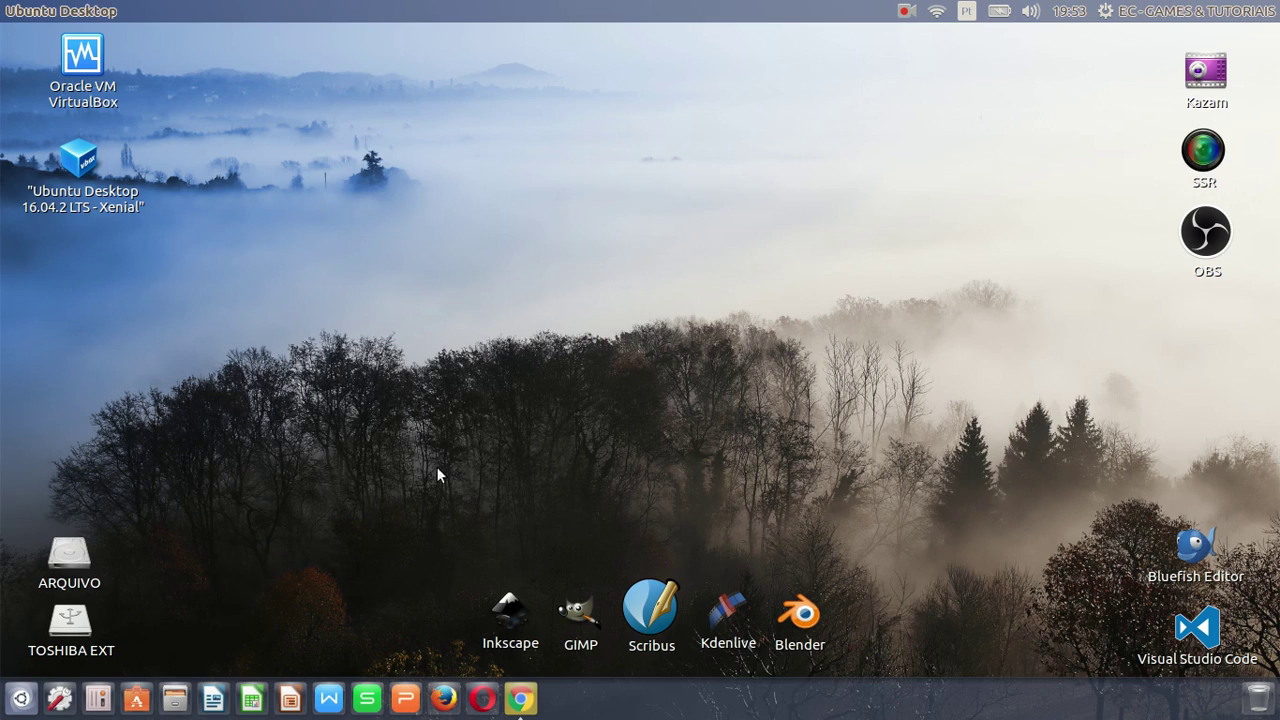
{"action": "left_click_drag", "start_coordinate": [440, 543], "coordinate": [883, 639]}
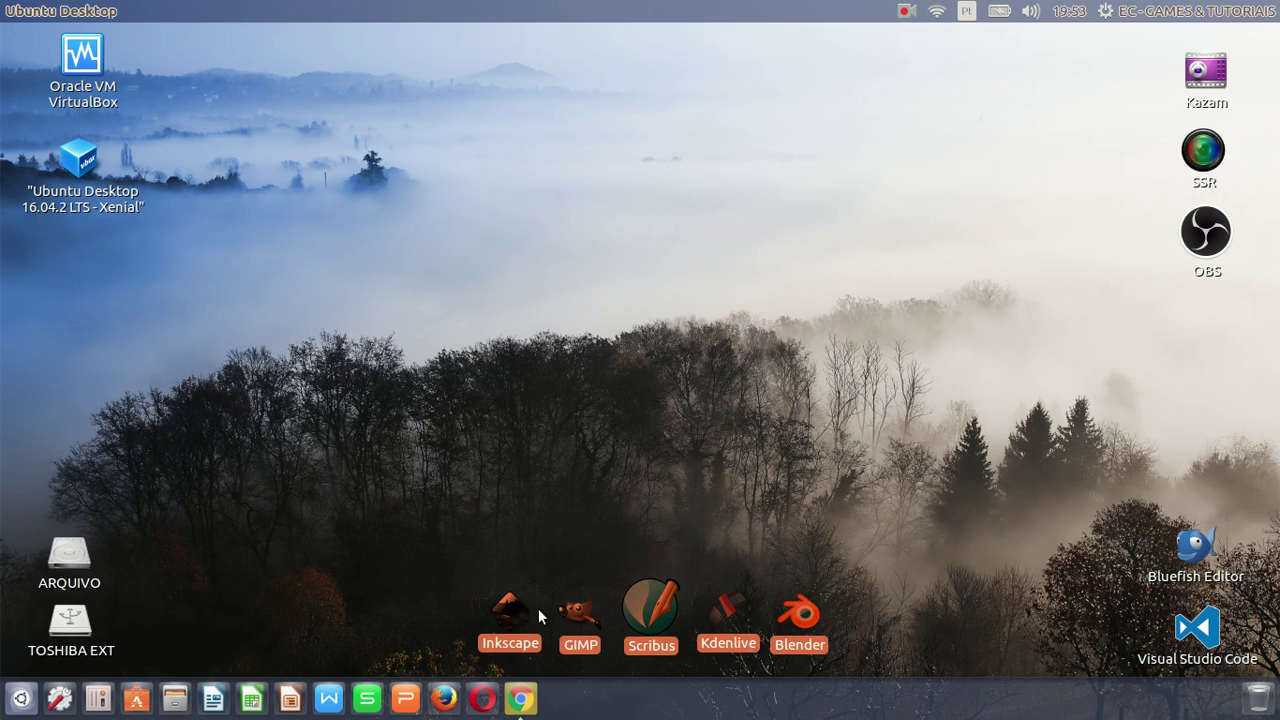
{"action": "left_click", "coordinate": [492, 590]}
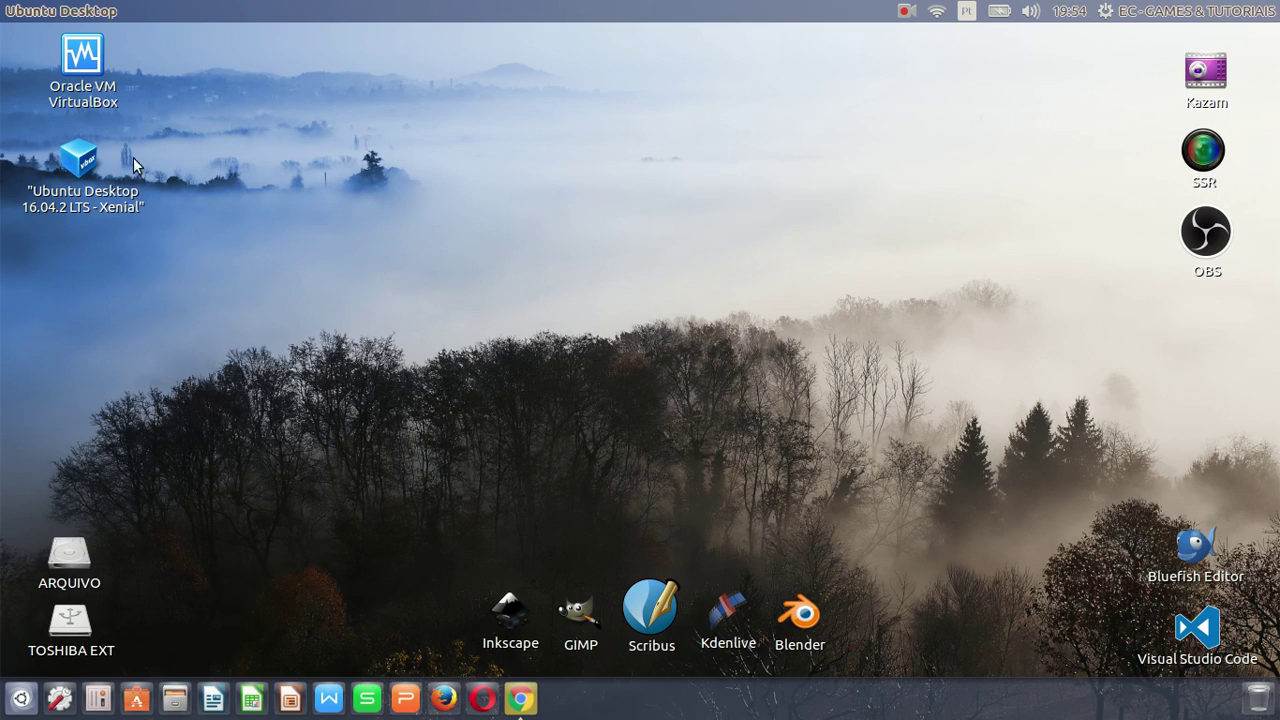
Unmount the ARQUIVO volume from the desktop
{"action": "right_click", "coordinate": [67, 552]}
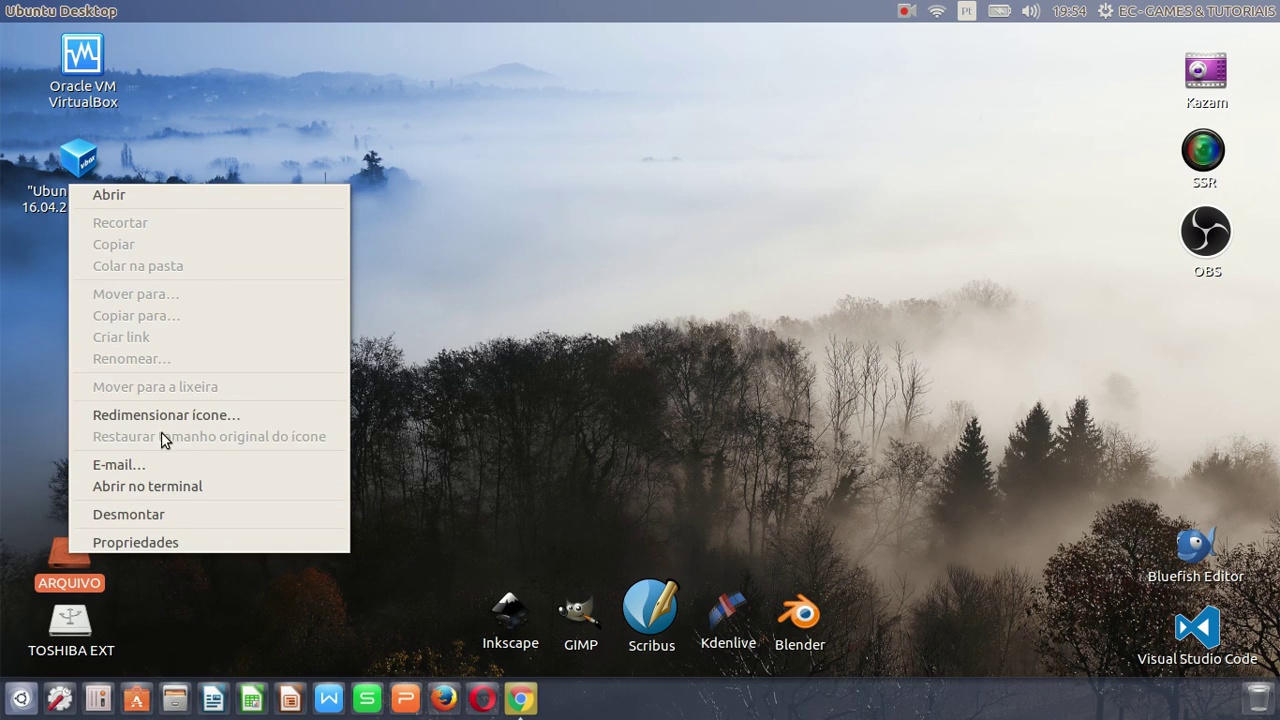
{"action": "left_click", "coordinate": [155, 516]}
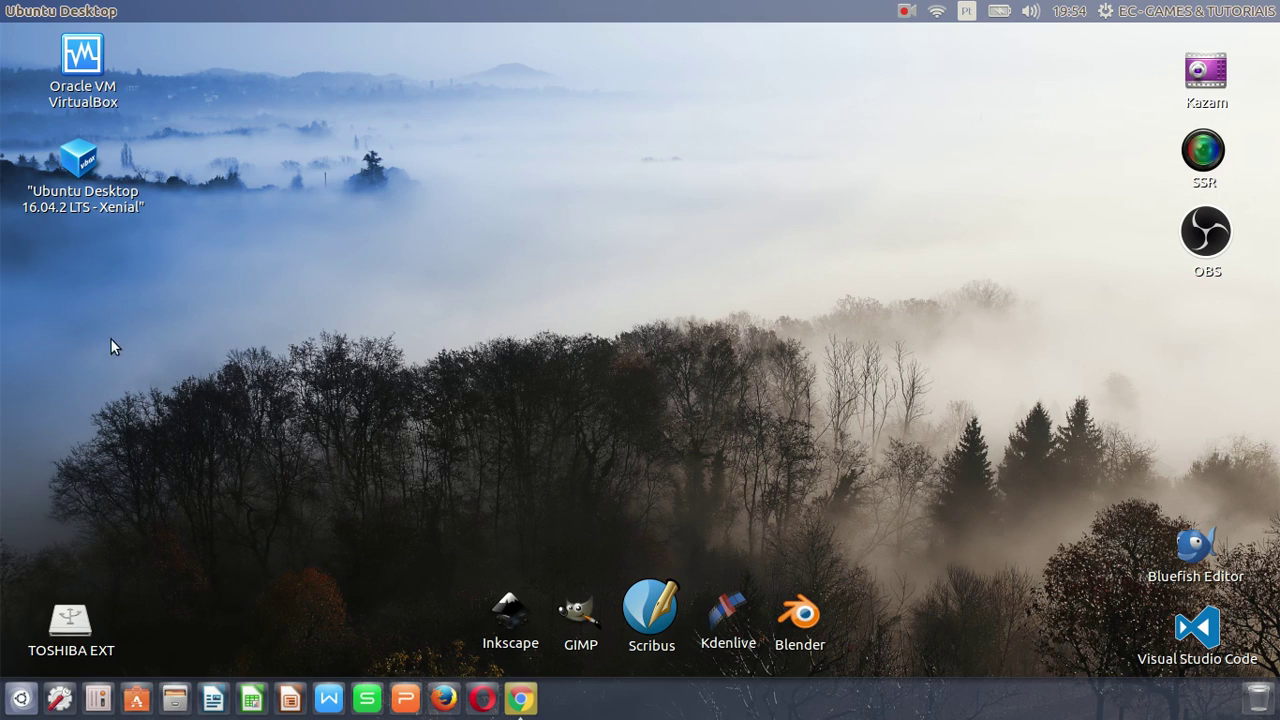
Search the computer for "disco", launch the Discos utility and reposition its window on the desktop
{"action": "left_click", "coordinate": [30, 695]}
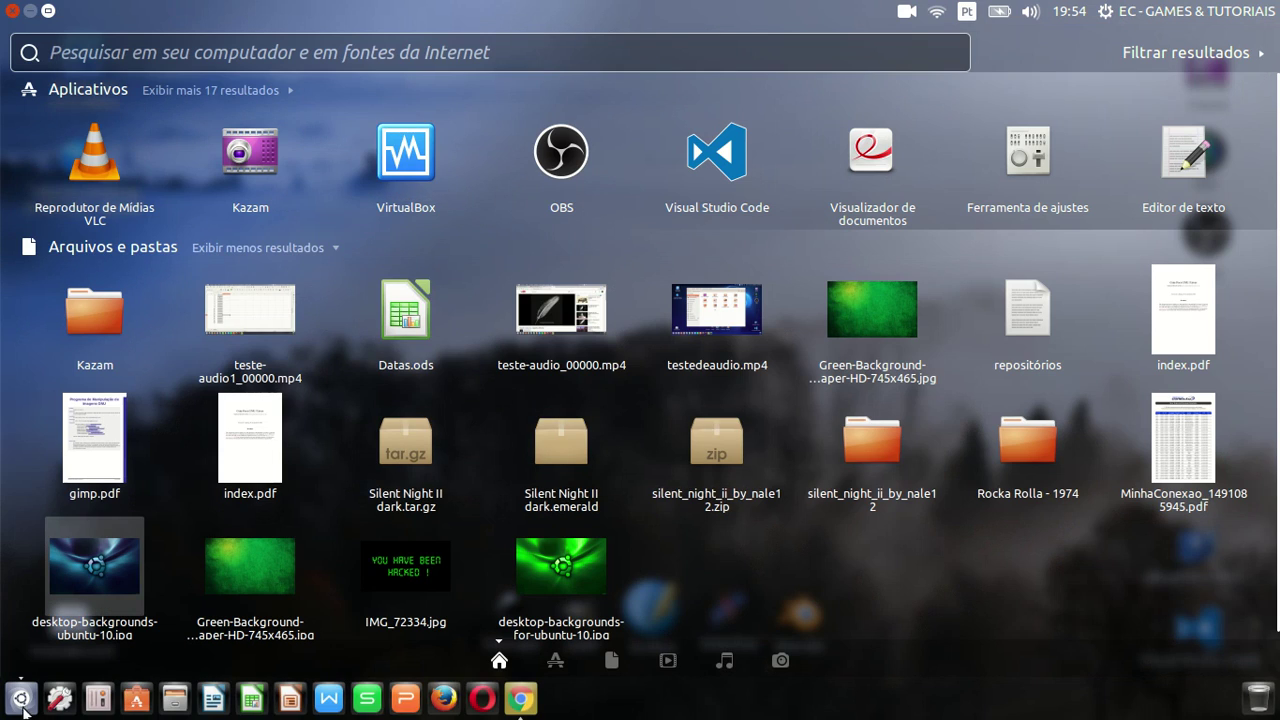
{"action": "left_click", "coordinate": [264, 53]}
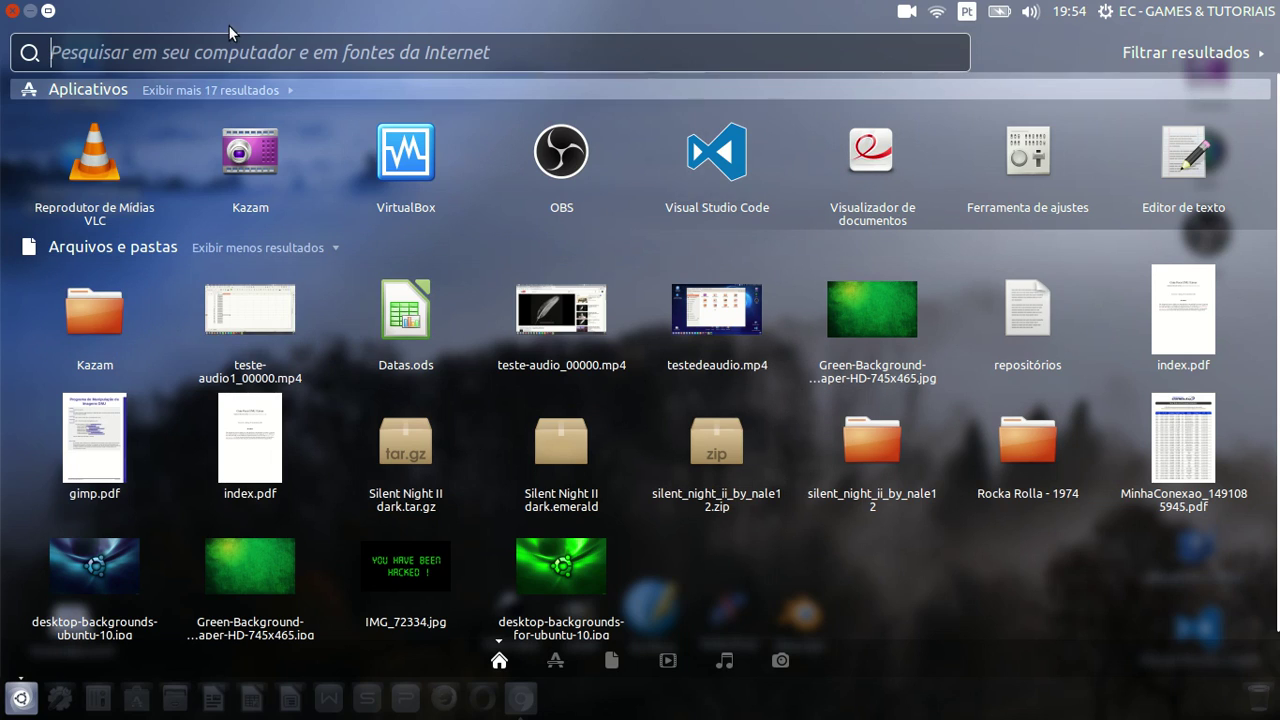
{"action": "left_click", "coordinate": [146, 53]}
{"action": "type", "text": "disco"}
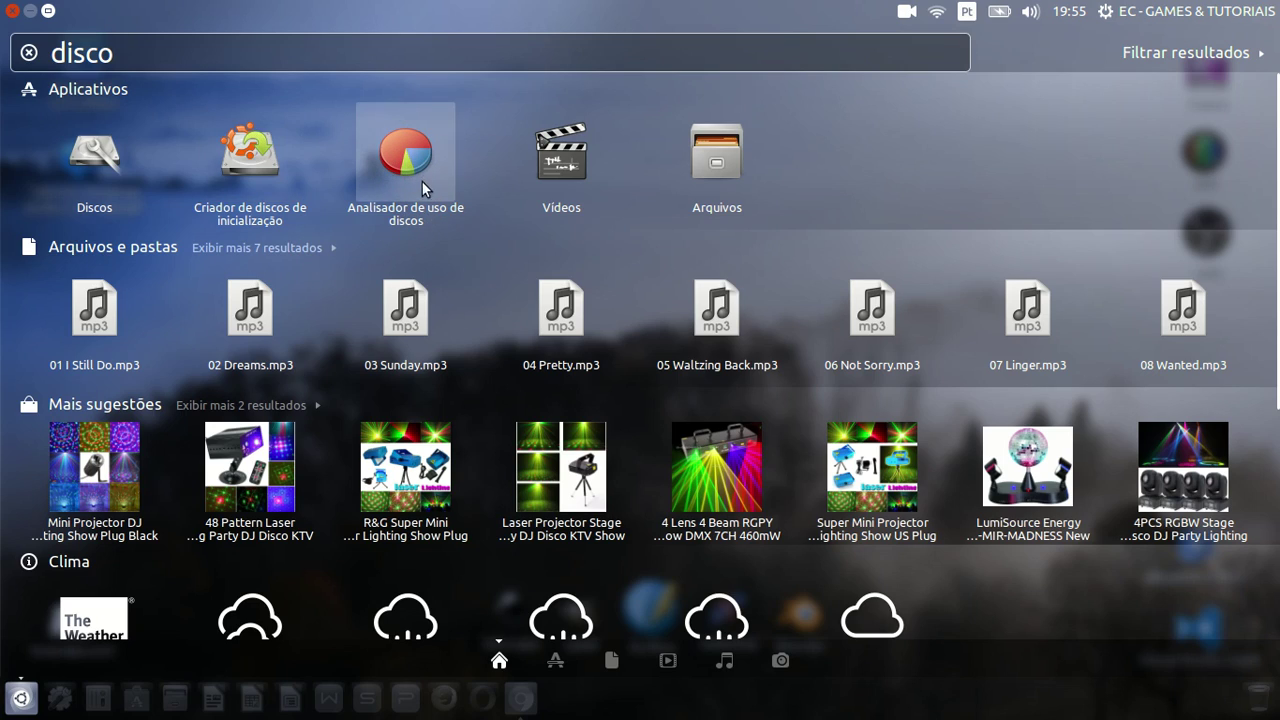
{"action": "left_click", "coordinate": [97, 180]}
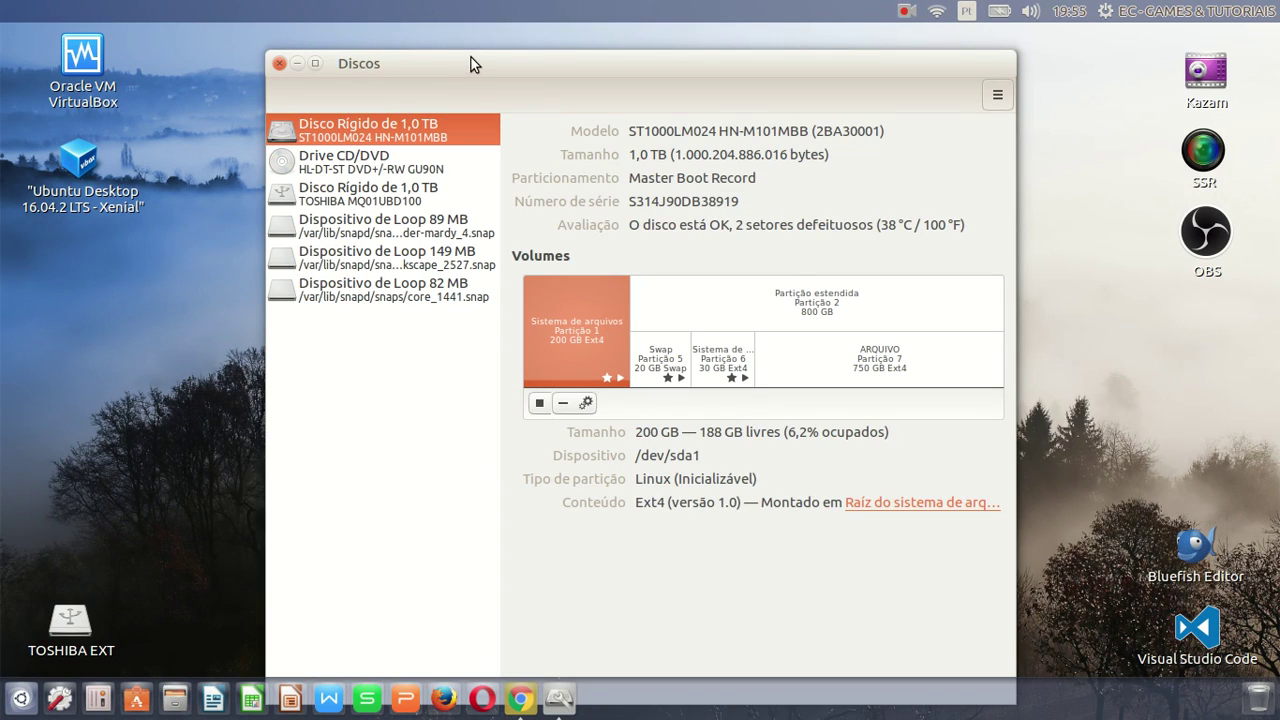
{"action": "left_click_drag", "start_coordinate": [471, 57], "coordinate": [419, 48]}
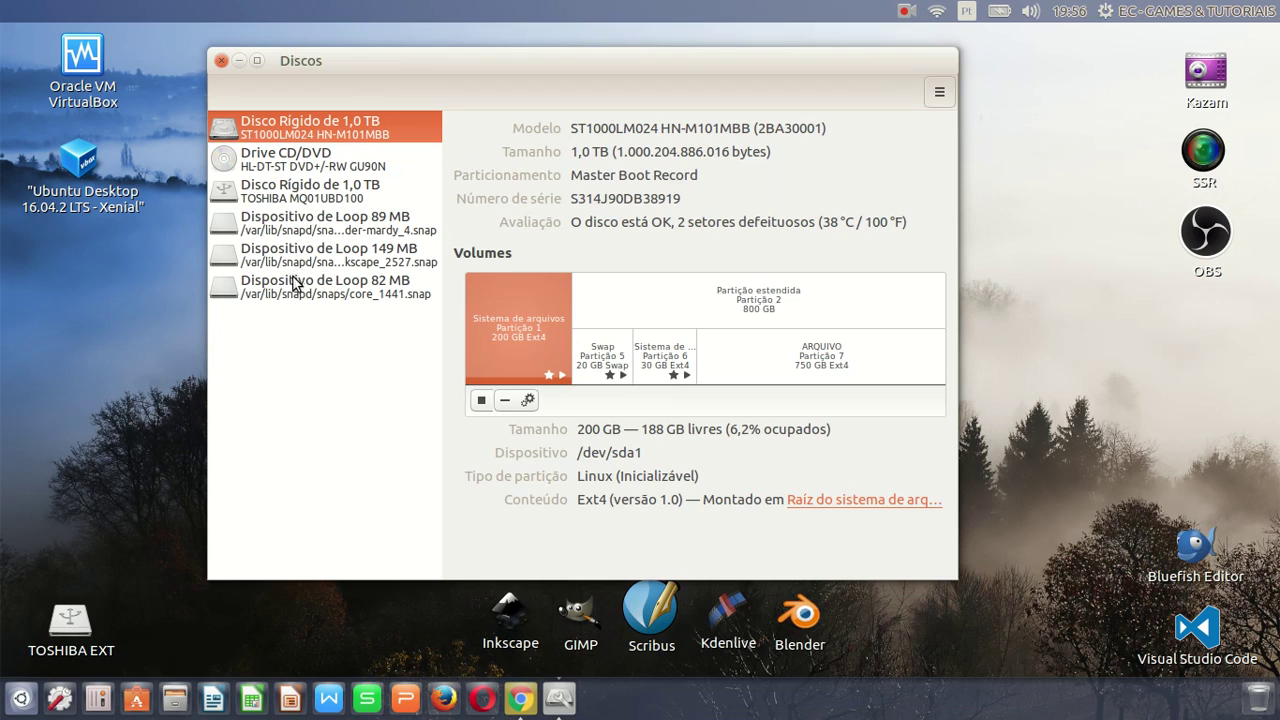
Examine the TOSHIBA external disk's details, return to the ST1000LM024 internal hard disk and minimize the Discos window
{"action": "left_click", "coordinate": [362, 197]}
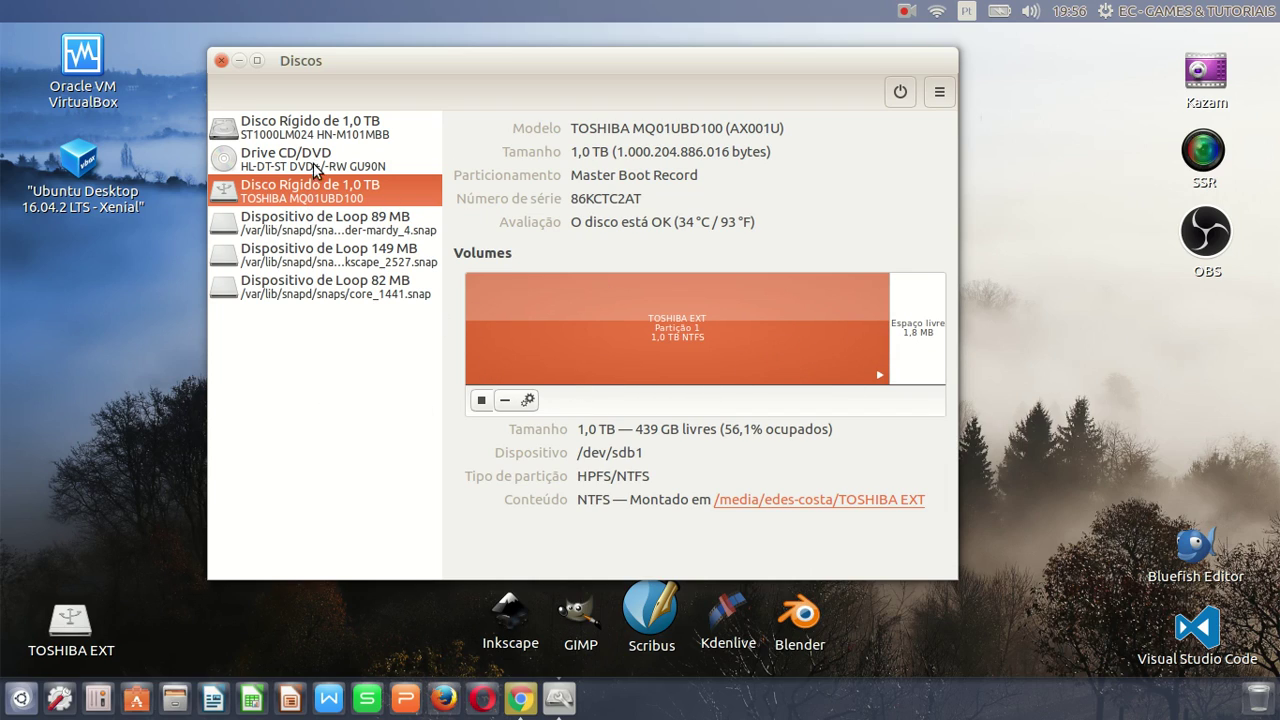
{"action": "left_click", "coordinate": [335, 134]}
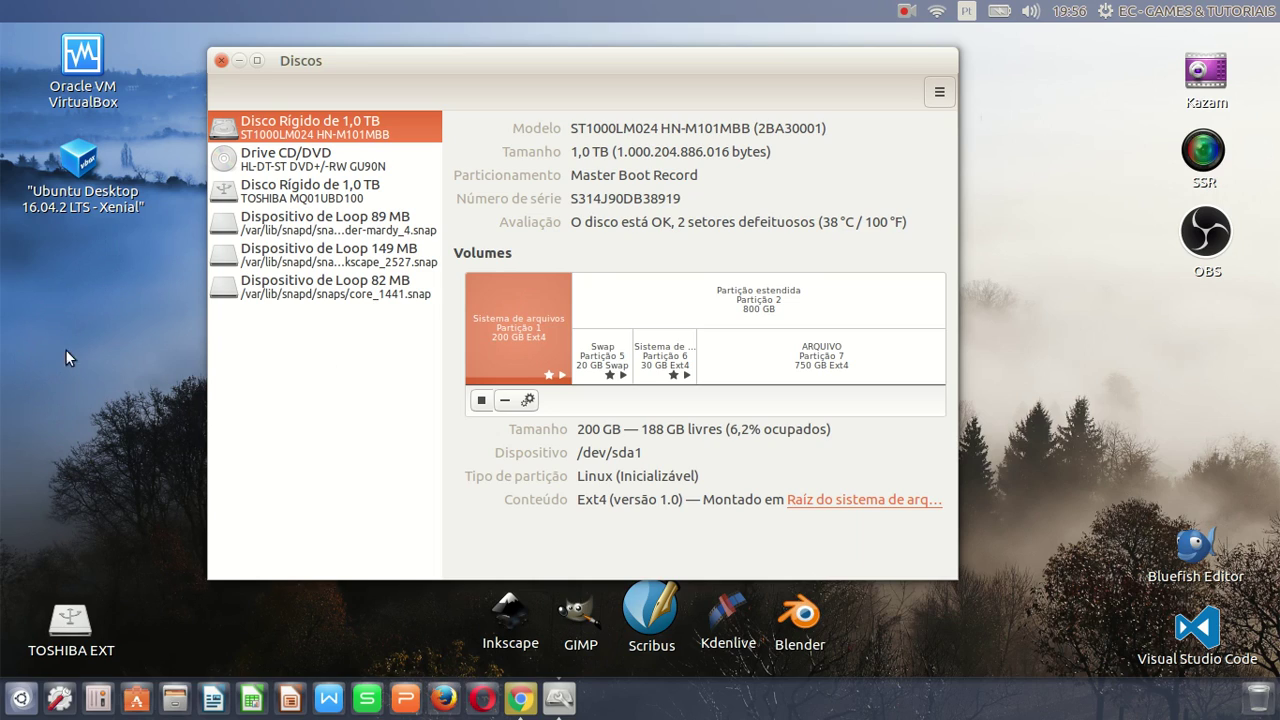
{"action": "left_click", "coordinate": [240, 66]}
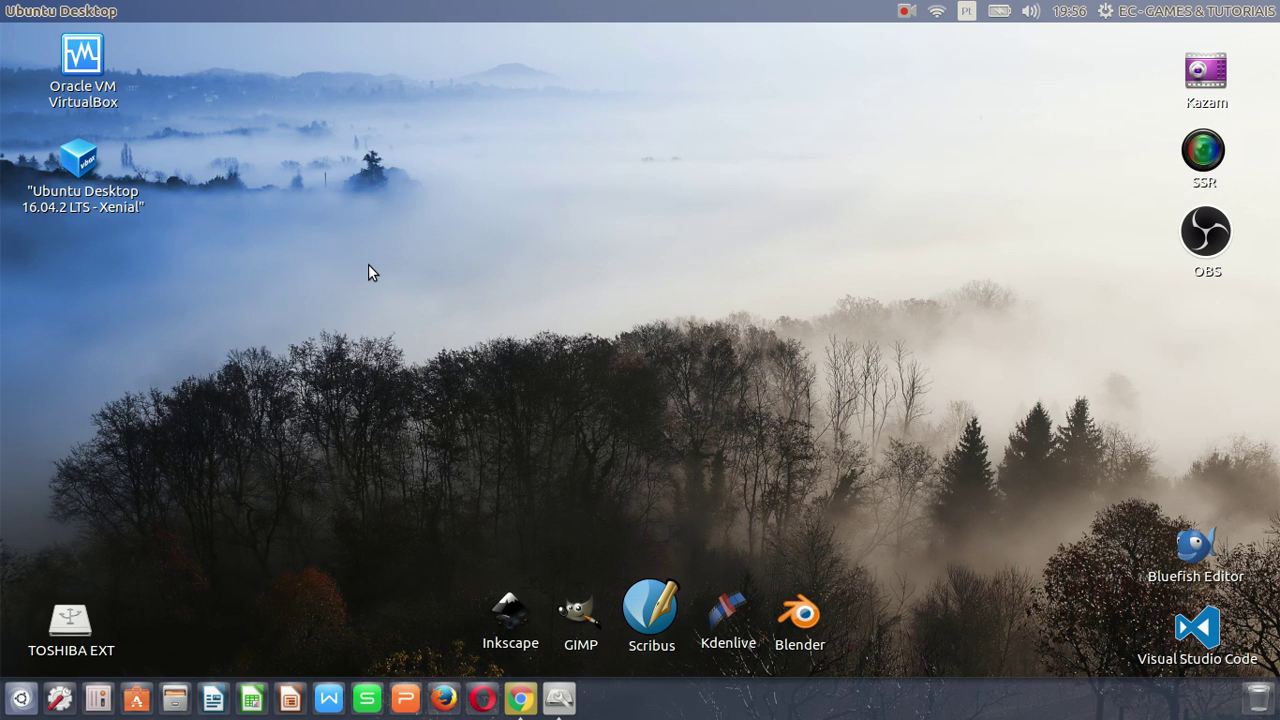
Open a terminal, enlarge its text and move its window so that it is easy to read
{"action": "key", "text": "ctrl+alt+t"}
{"action": "left_click_drag", "start_coordinate": [698, 282], "coordinate": [395, 107]}
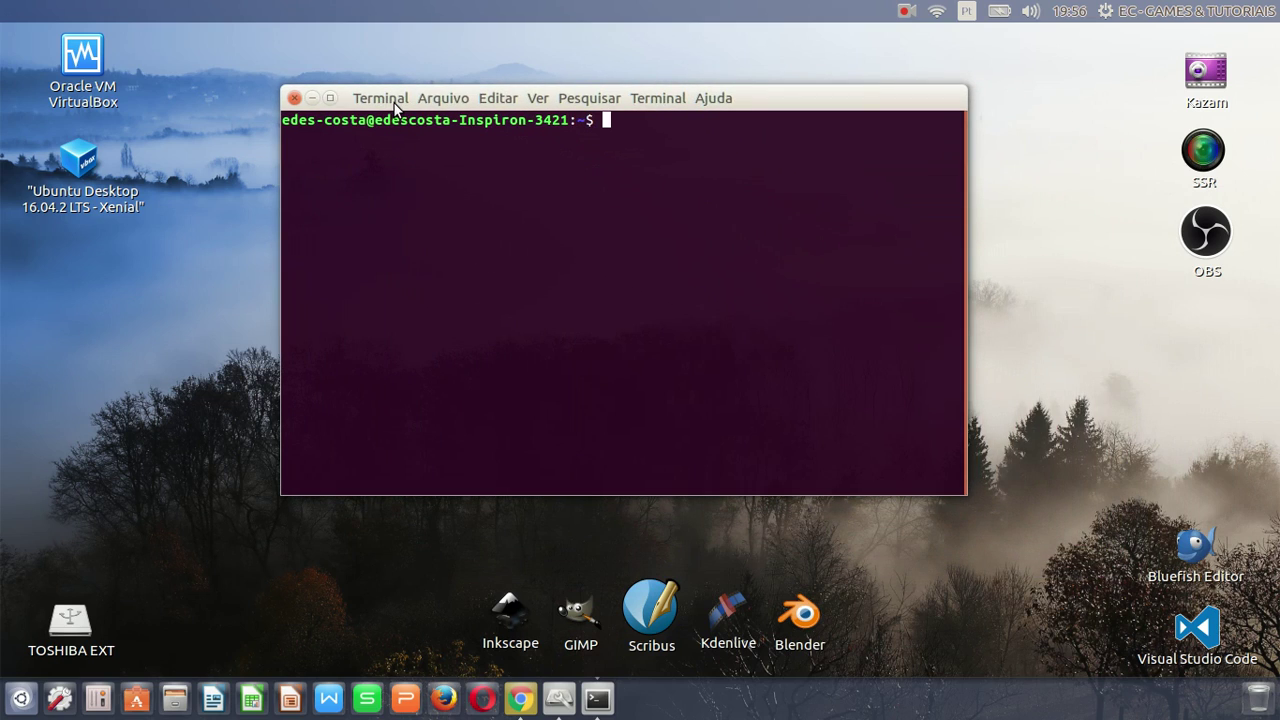
{"action": "key", "text": "ctrl+plus"}
{"action": "key", "text": "ctrl+plus"}
{"action": "key", "text": "ctrl+plus"}
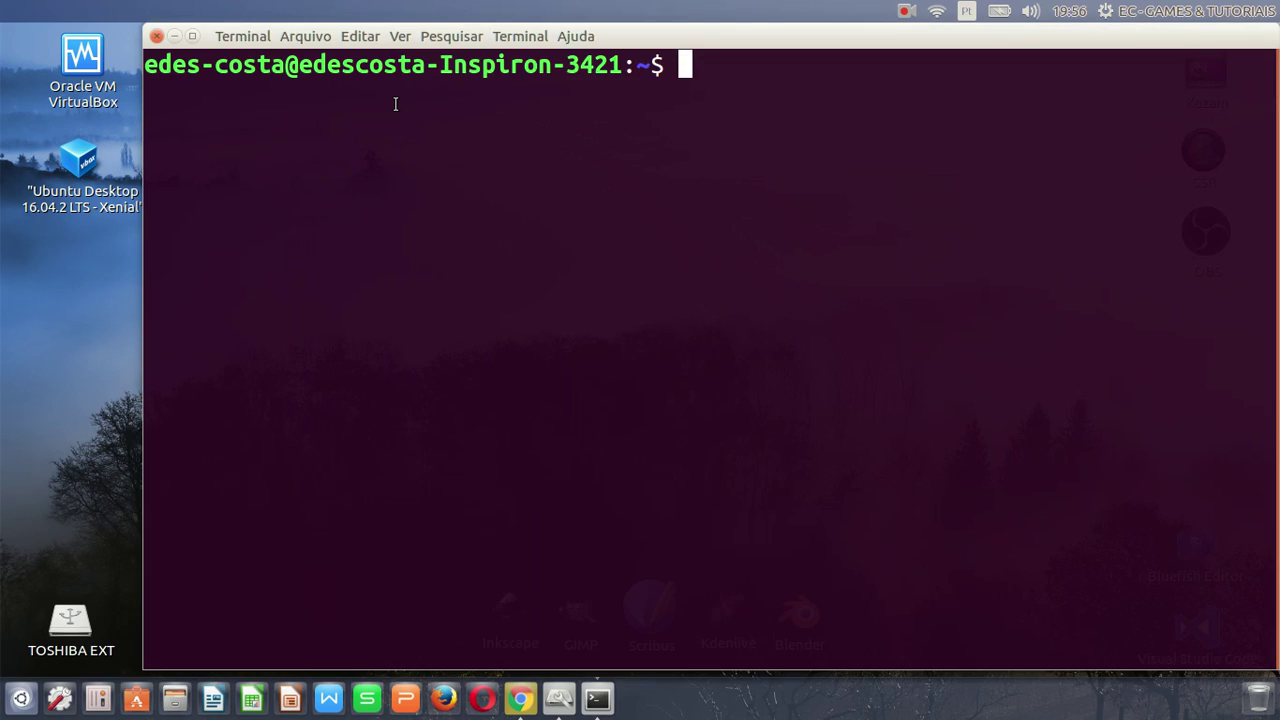
{"action": "left_click_drag", "start_coordinate": [777, 34], "coordinate": [748, 78]}
Show the distribution details in the terminal with cat /etc/lsb-release
{"action": "type", "text": "cat"}
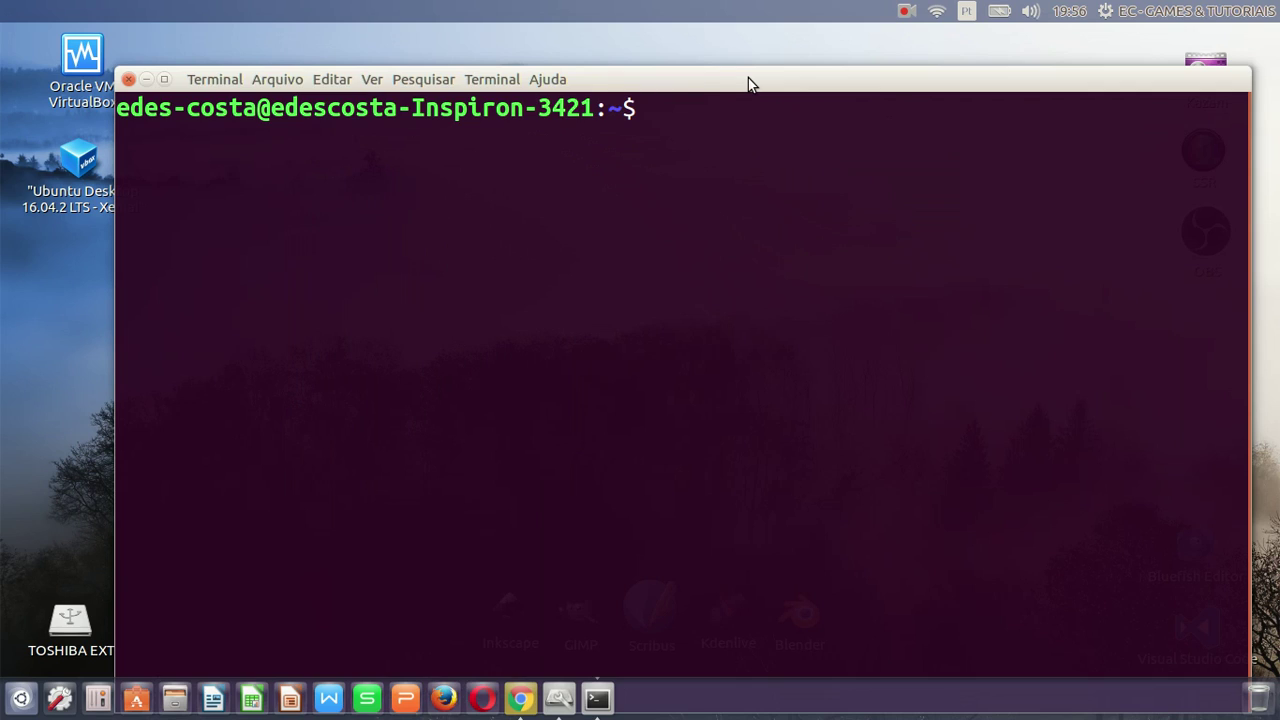
{"action": "type", "text": " /etc/lsb-re"}
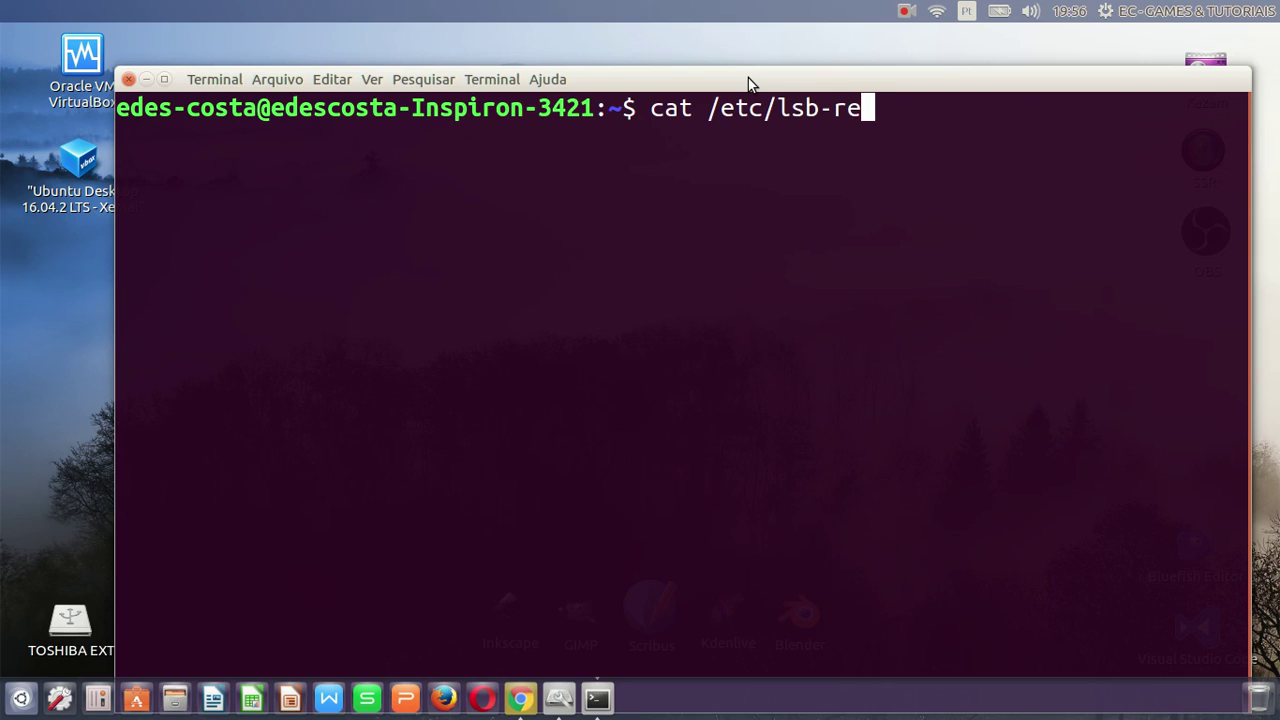
{"action": "type", "text": "lease"}
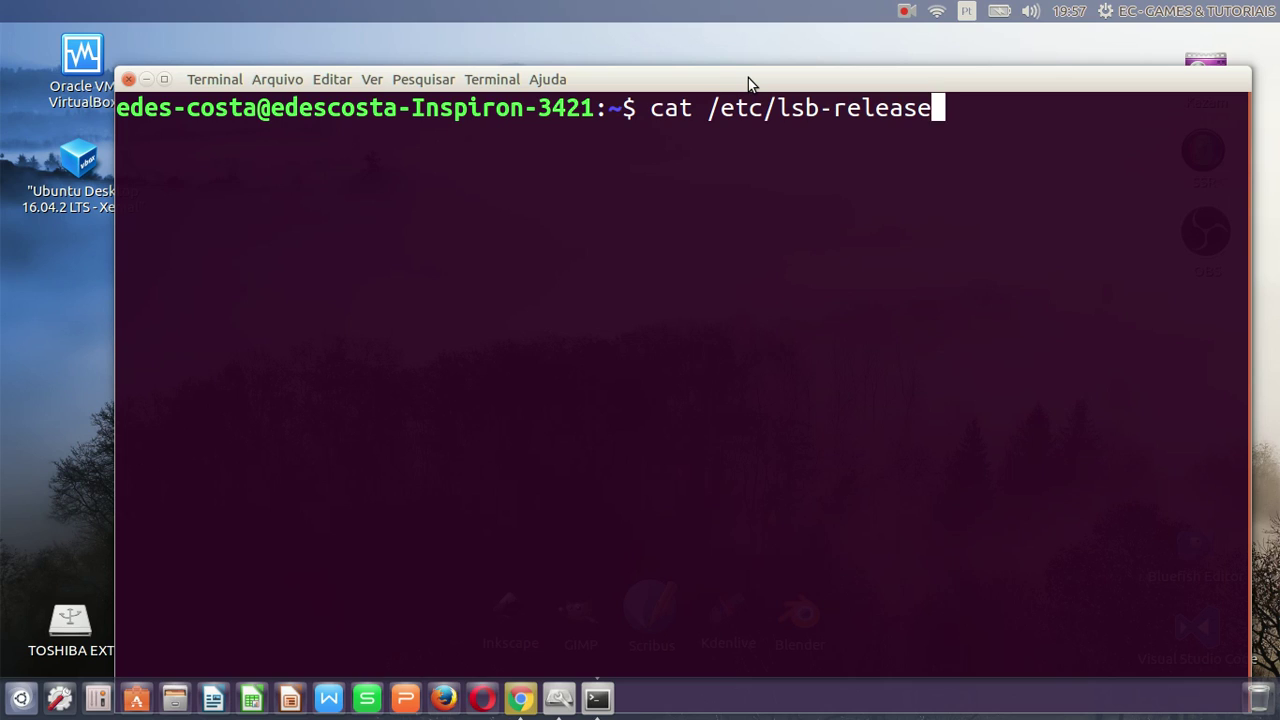
{"action": "key", "text": "Return"}
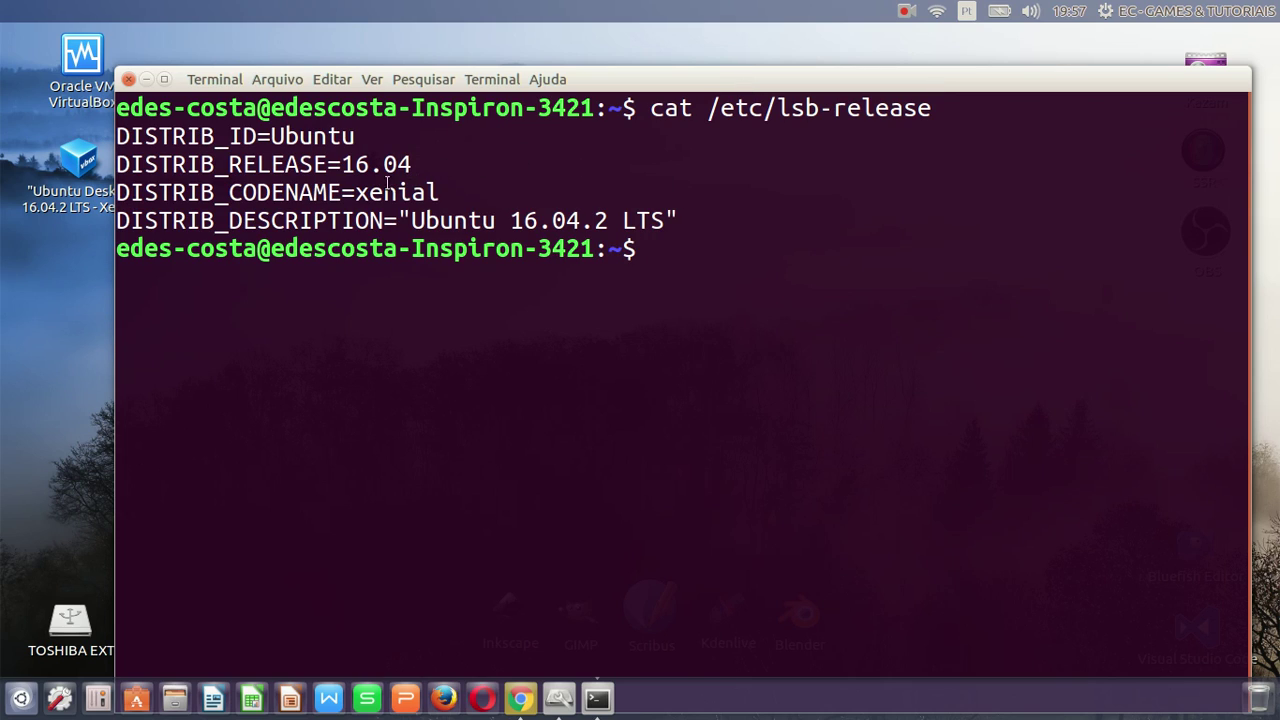
Highlight the distribution ID, release, codename and description values in the command output one after another
{"action": "left_click_drag", "start_coordinate": [283, 136], "coordinate": [356, 137]}
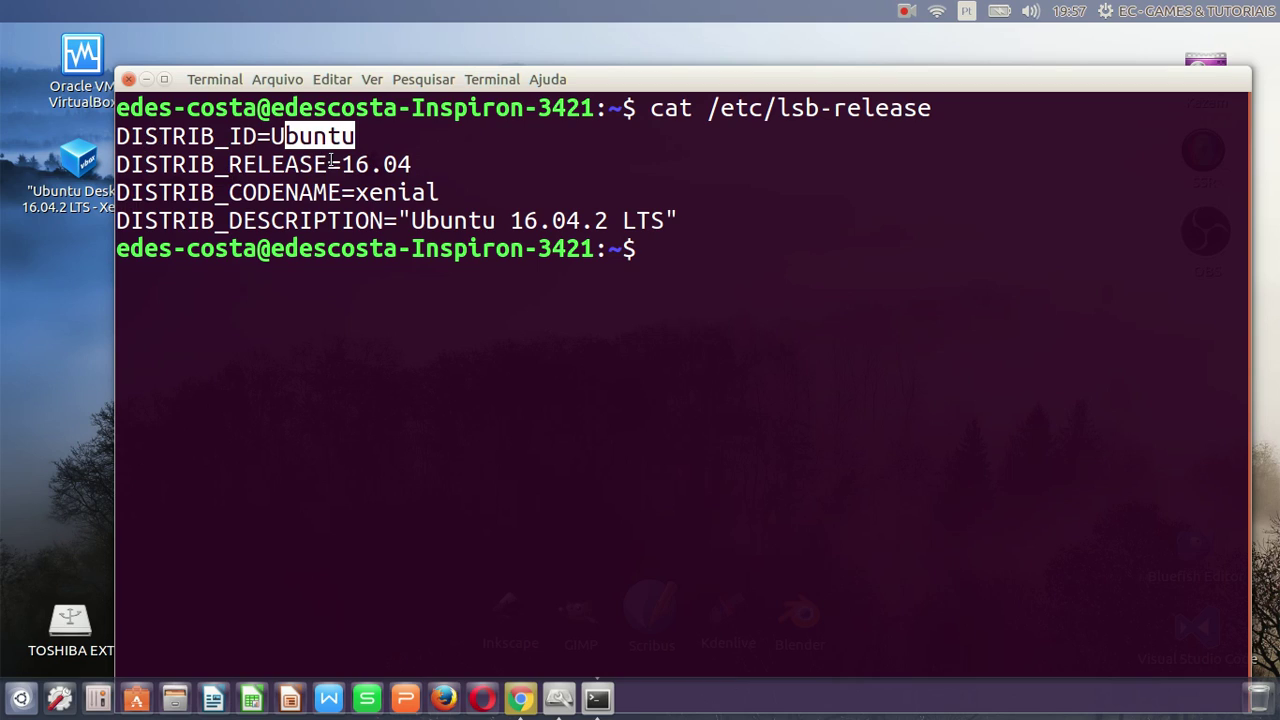
{"action": "left_click_drag", "start_coordinate": [344, 164], "coordinate": [412, 164]}
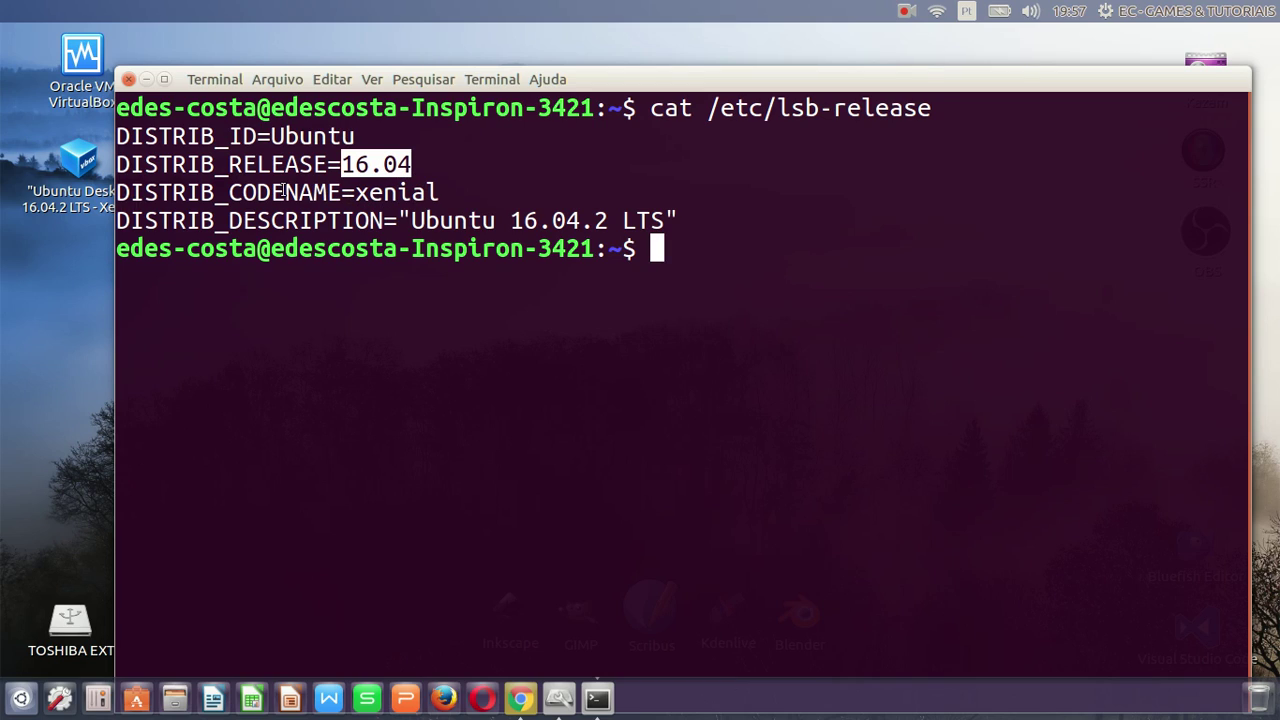
{"action": "left_click_drag", "start_coordinate": [356, 192], "coordinate": [480, 194]}
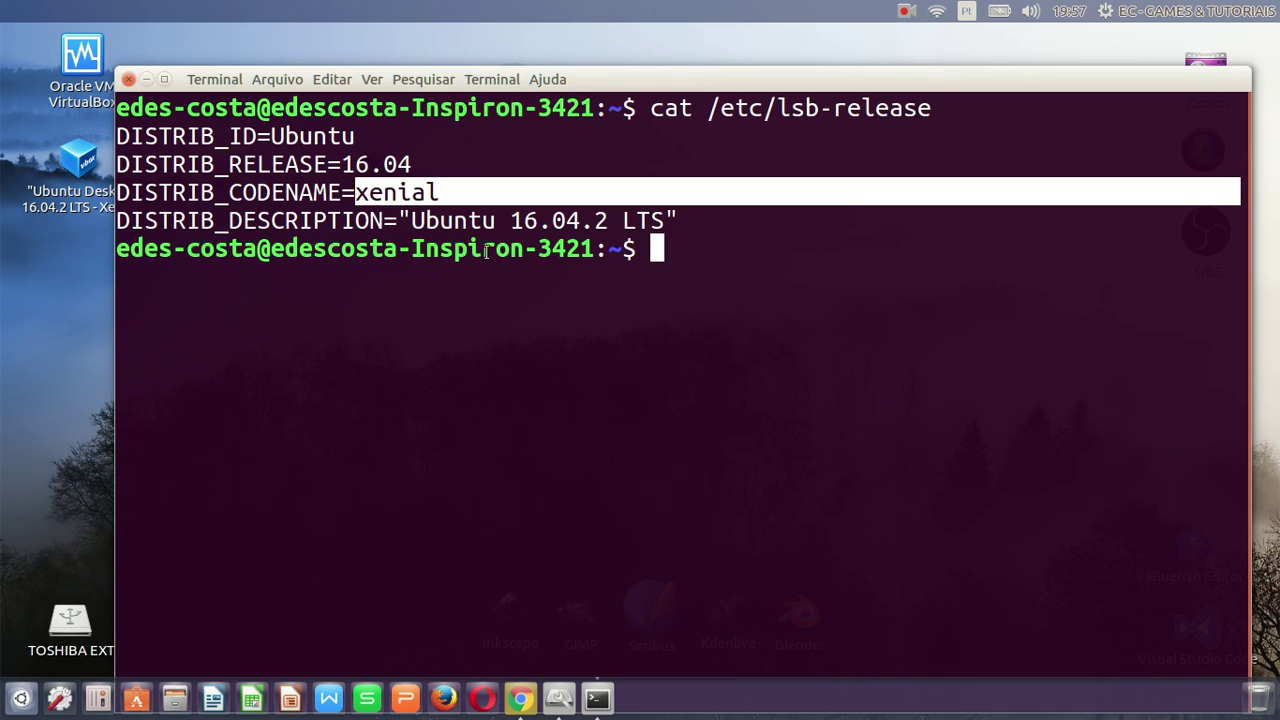
{"action": "left_click", "coordinate": [437, 194]}
{"action": "left_click_drag", "start_coordinate": [412, 220], "coordinate": [663, 219]}
{"action": "left_click", "coordinate": [521, 212]}
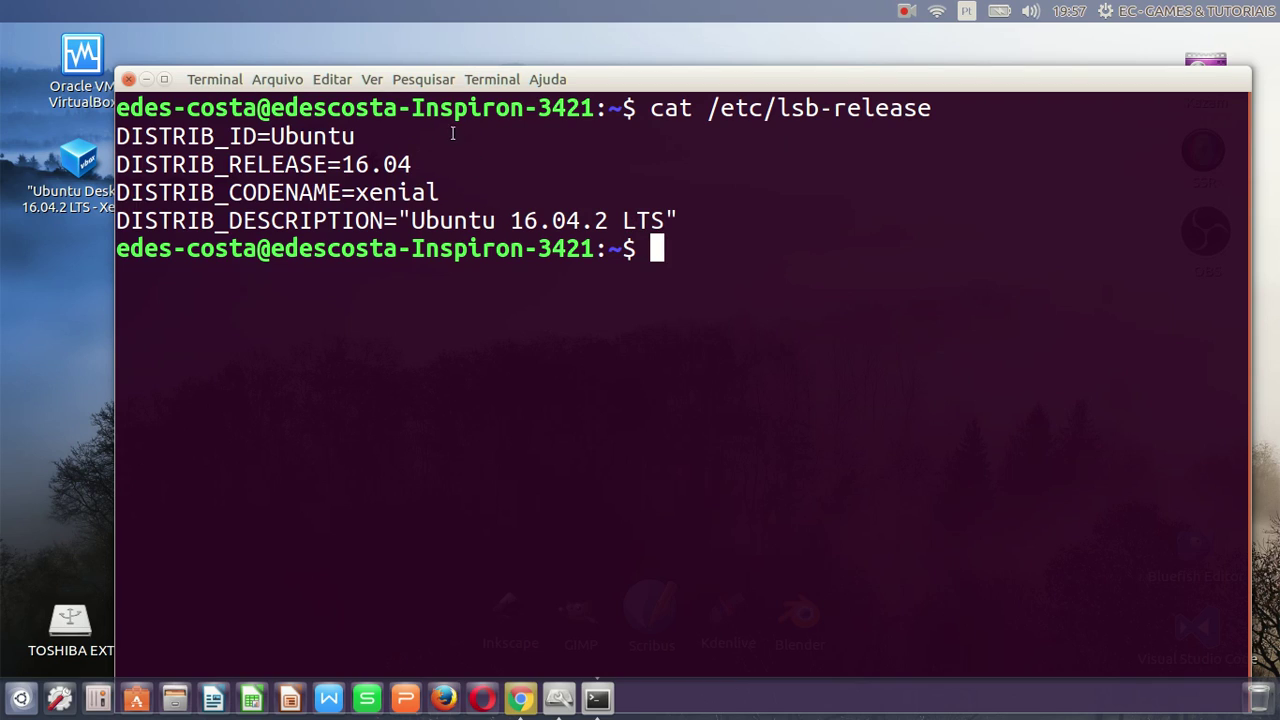
Clear the terminal output and close the terminal session with exit
{"action": "type", "text": "clear"}
{"action": "key", "text": "Return"}
{"action": "type", "text": "exx"}
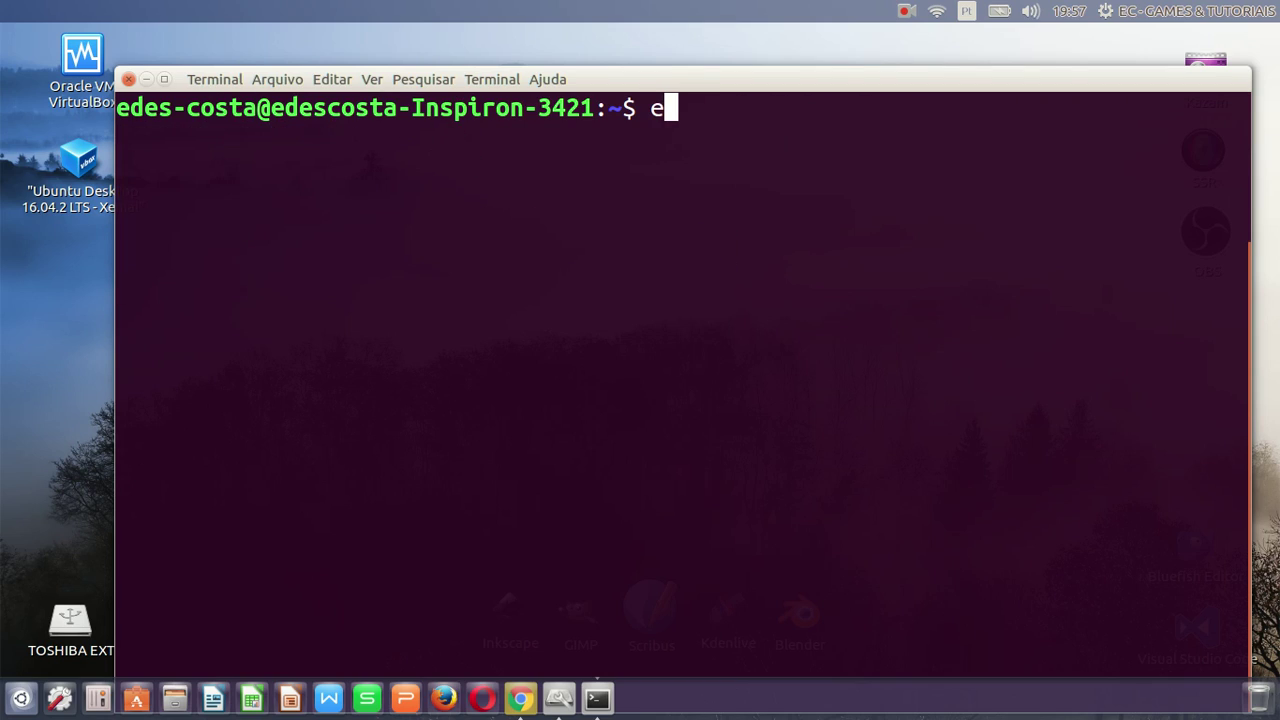
{"action": "type", "text": "tt"}
{"action": "key", "text": "BackSpace"}
{"action": "key", "text": "BackSpace"}
{"action": "key", "text": "BackSpace"}
{"action": "key", "text": "BackSpace"}
{"action": "key", "text": "BackSpace"}
{"action": "type", "text": "exit"}
{"action": "key", "text": "Return"}
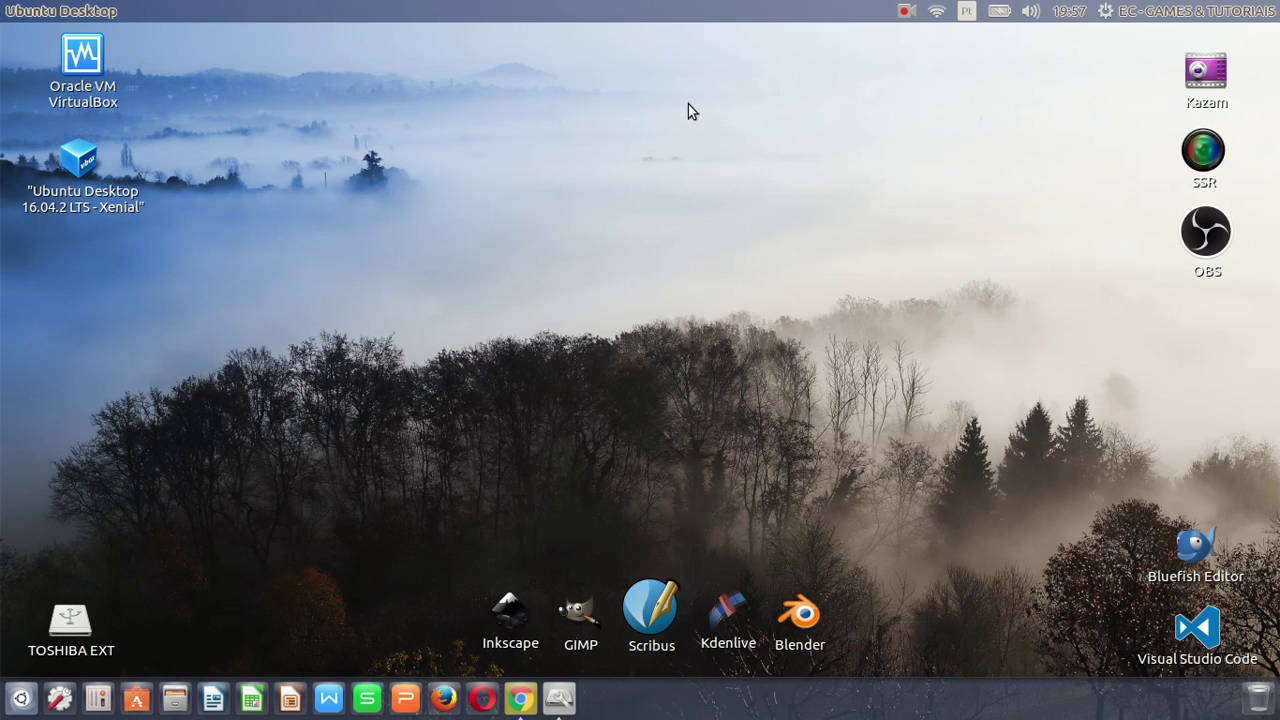
Check the mount details of the 750 GB ARQUIVO partition in Discos and close the utility
{"action": "left_click", "coordinate": [552, 699]}
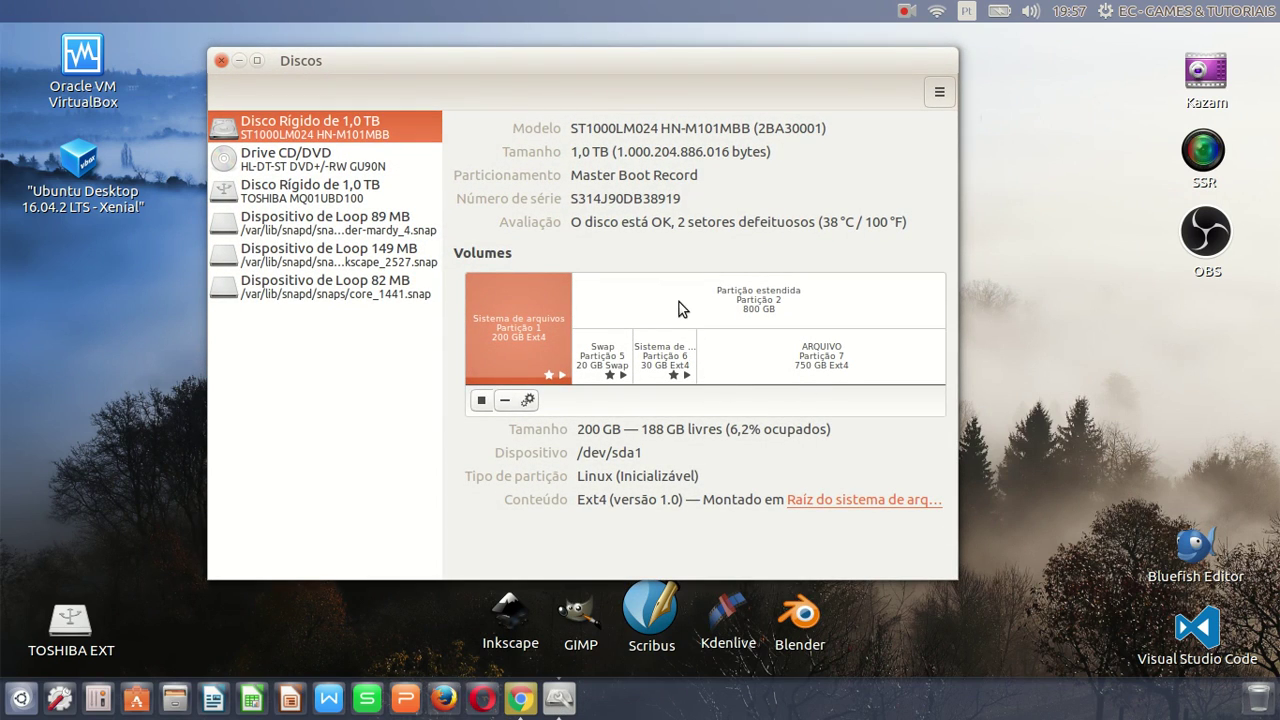
{"action": "left_click", "coordinate": [800, 355]}
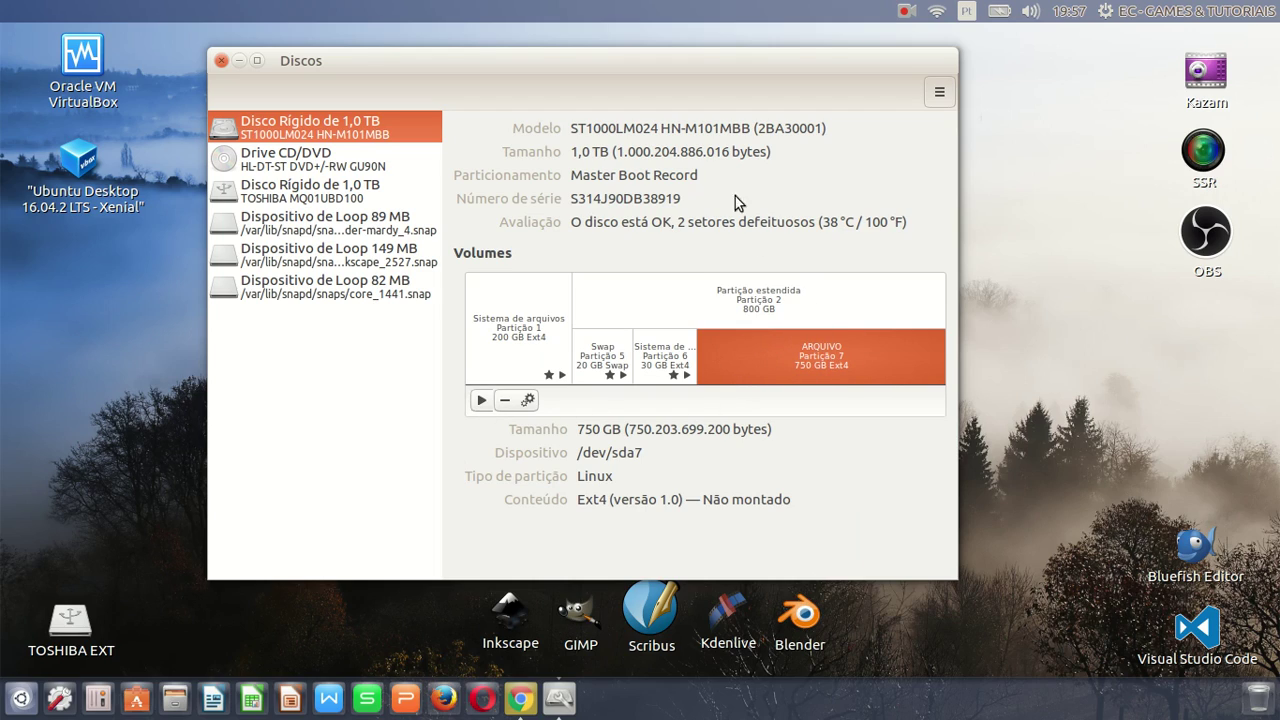
{"action": "left_click_drag", "start_coordinate": [549, 68], "coordinate": [610, 66]}
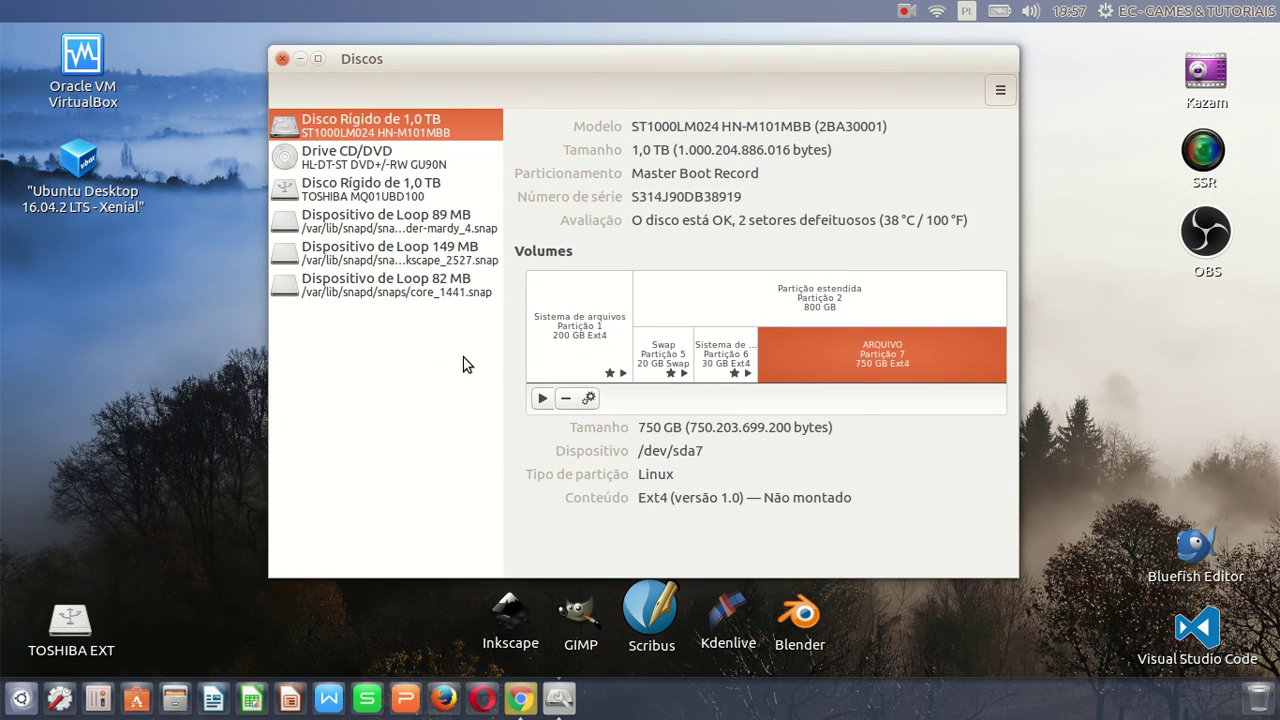
{"action": "left_click", "coordinate": [283, 59]}
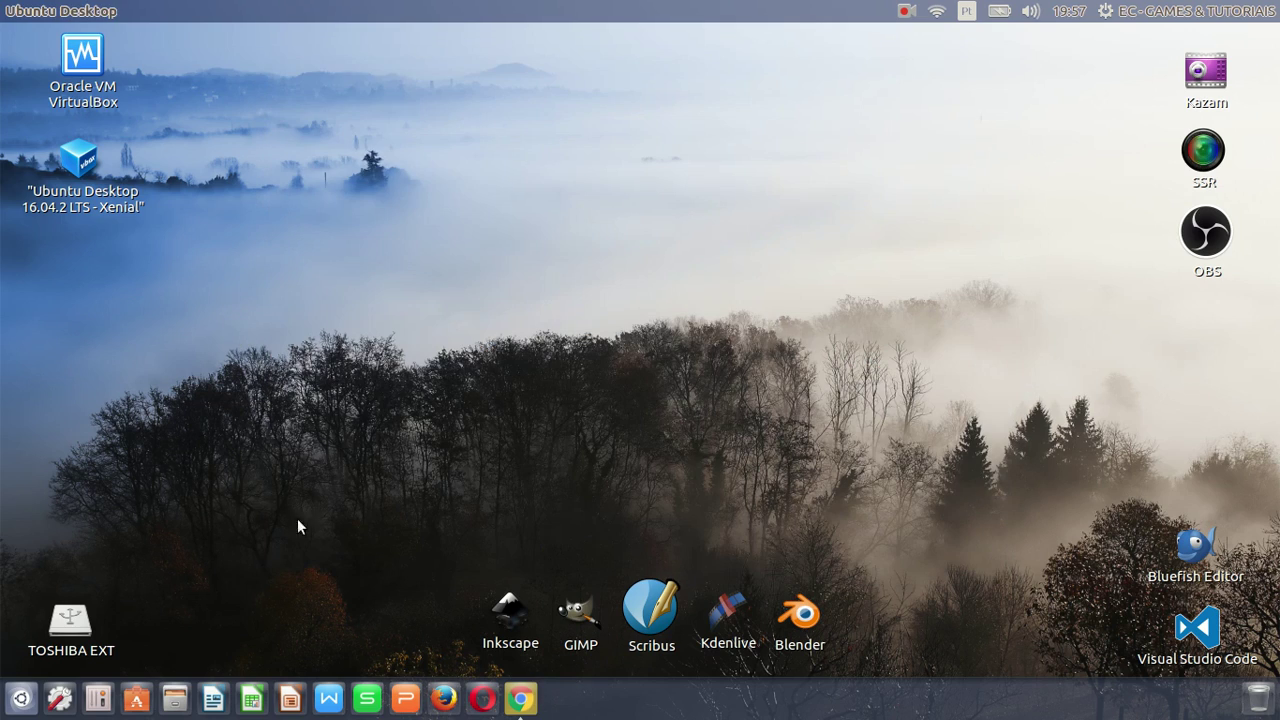
Switch to VirtualBox and choose to verify the inaccessible disk image files in the virtual media manager
{"action": "double_click", "coordinate": [82, 60]}
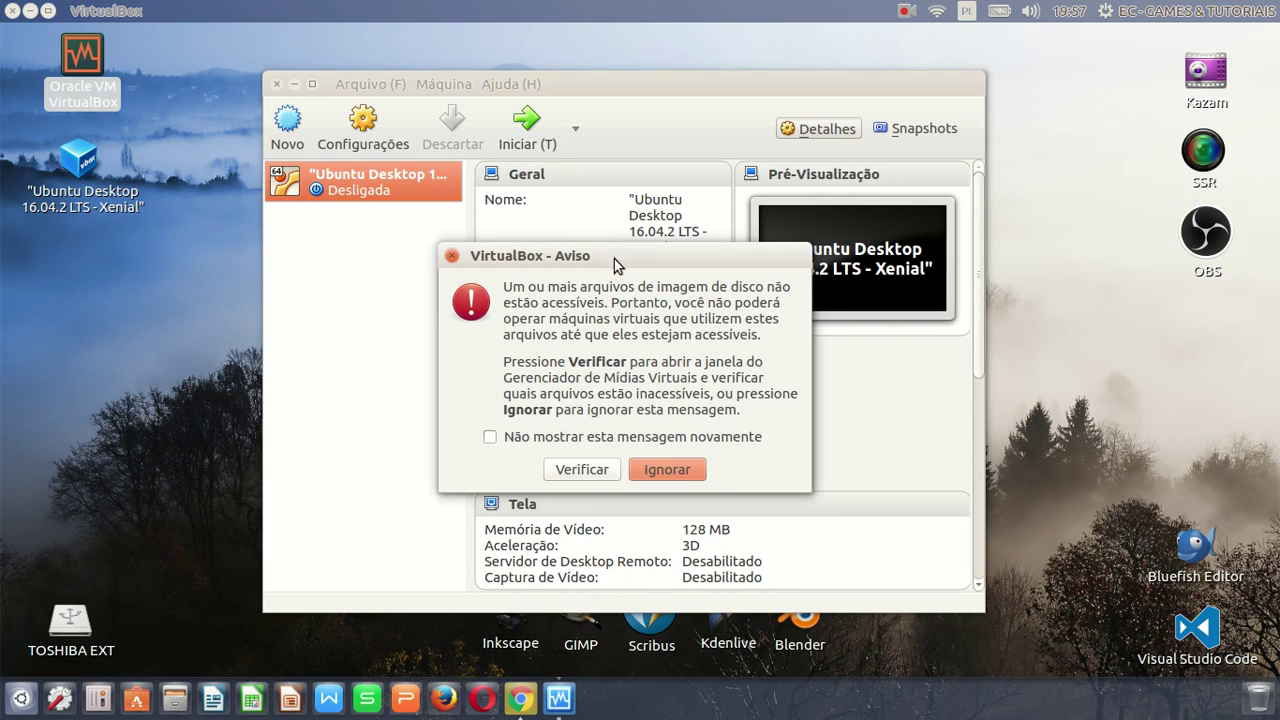
{"action": "left_click_drag", "start_coordinate": [606, 252], "coordinate": [566, 232]}
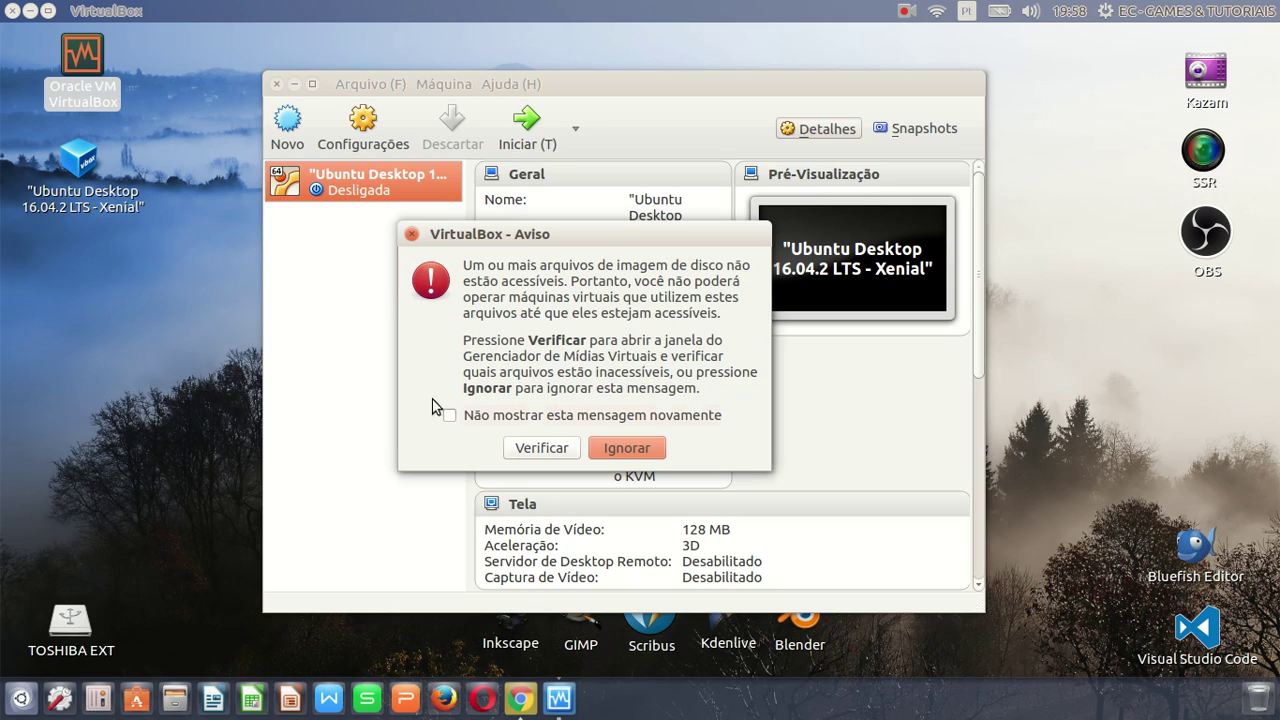
{"action": "left_click", "coordinate": [548, 450]}
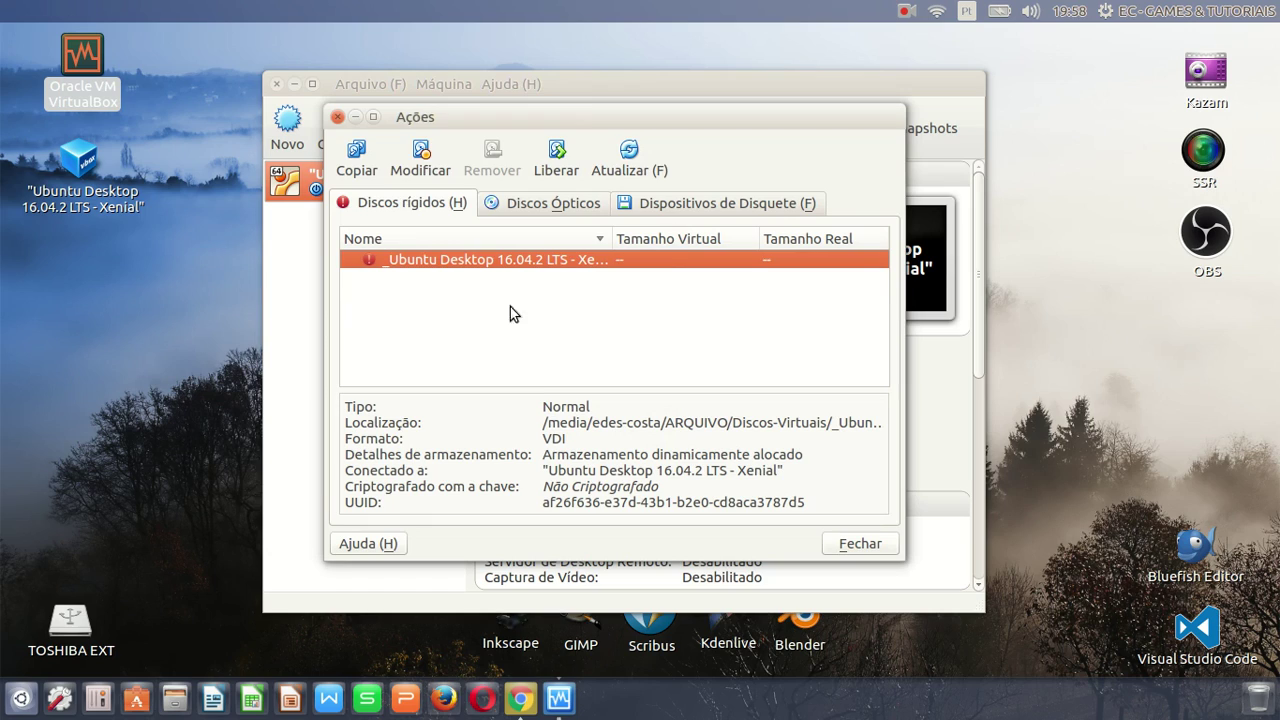
Refresh the virtual media list, check the optical discs and close the media manager
{"action": "left_click", "coordinate": [356, 155]}
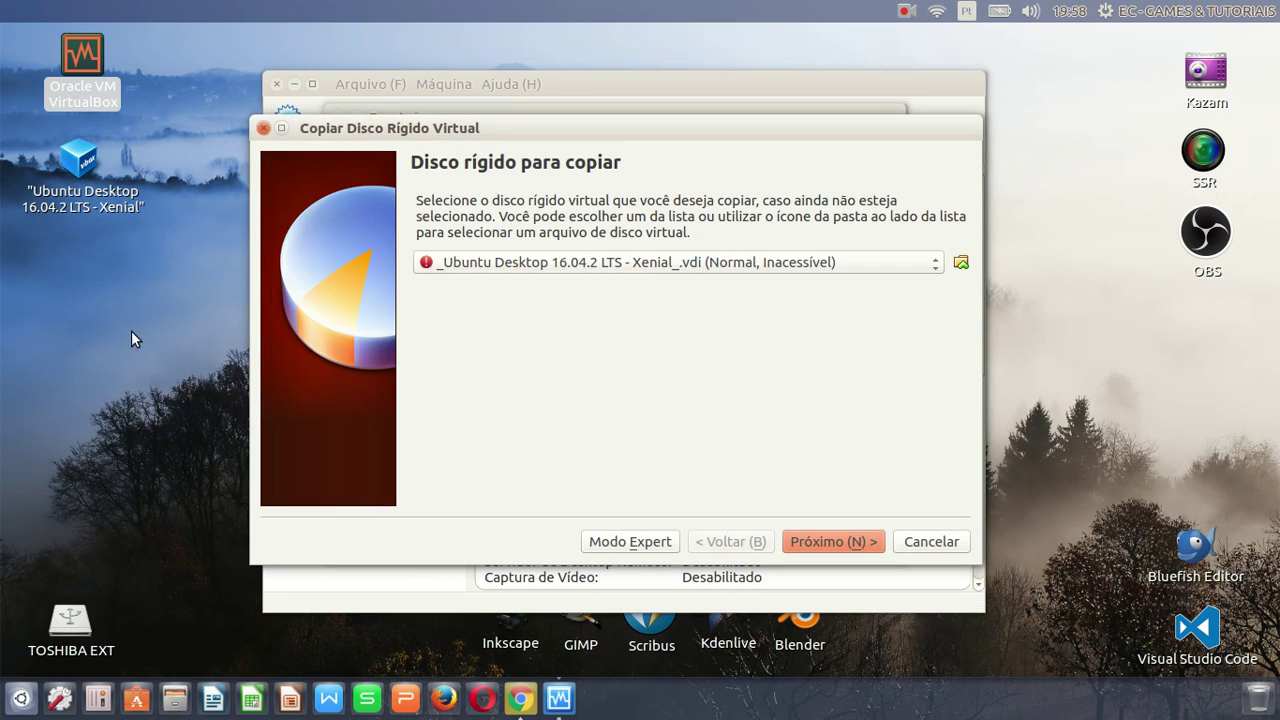
{"action": "left_click", "coordinate": [926, 541]}
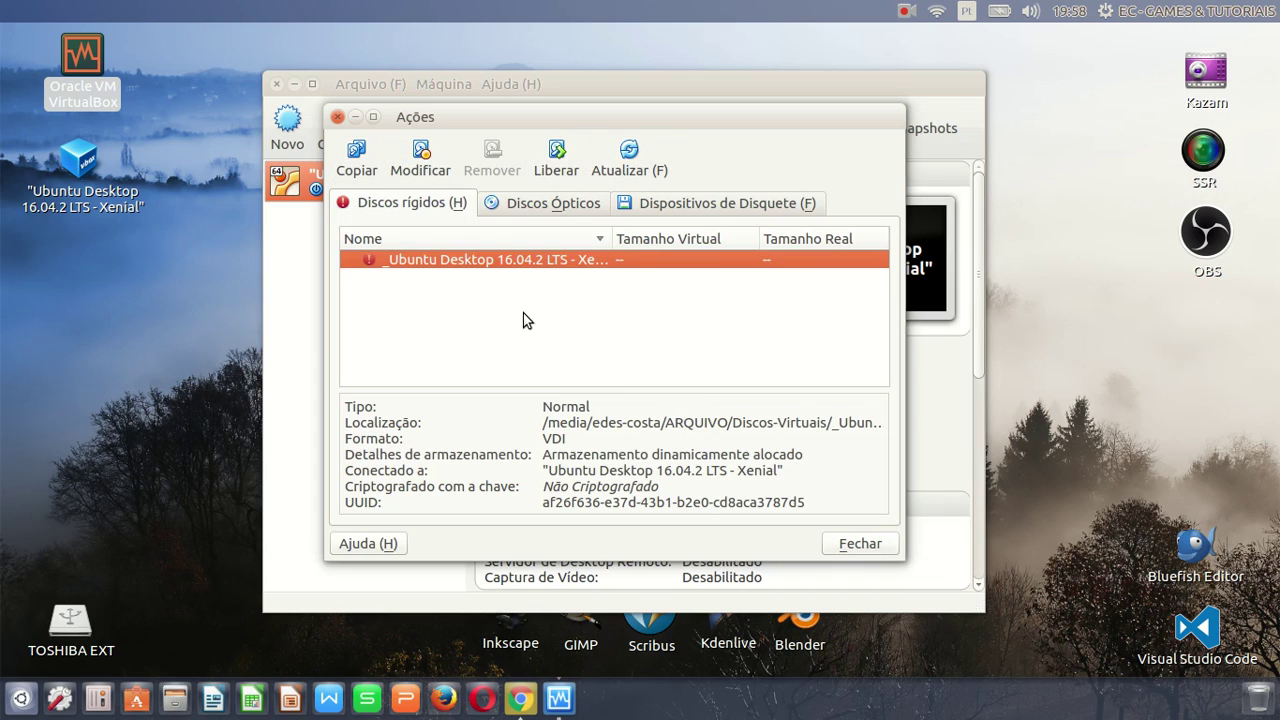
{"action": "left_click", "coordinate": [629, 155]}
{"action": "left_click", "coordinate": [548, 212]}
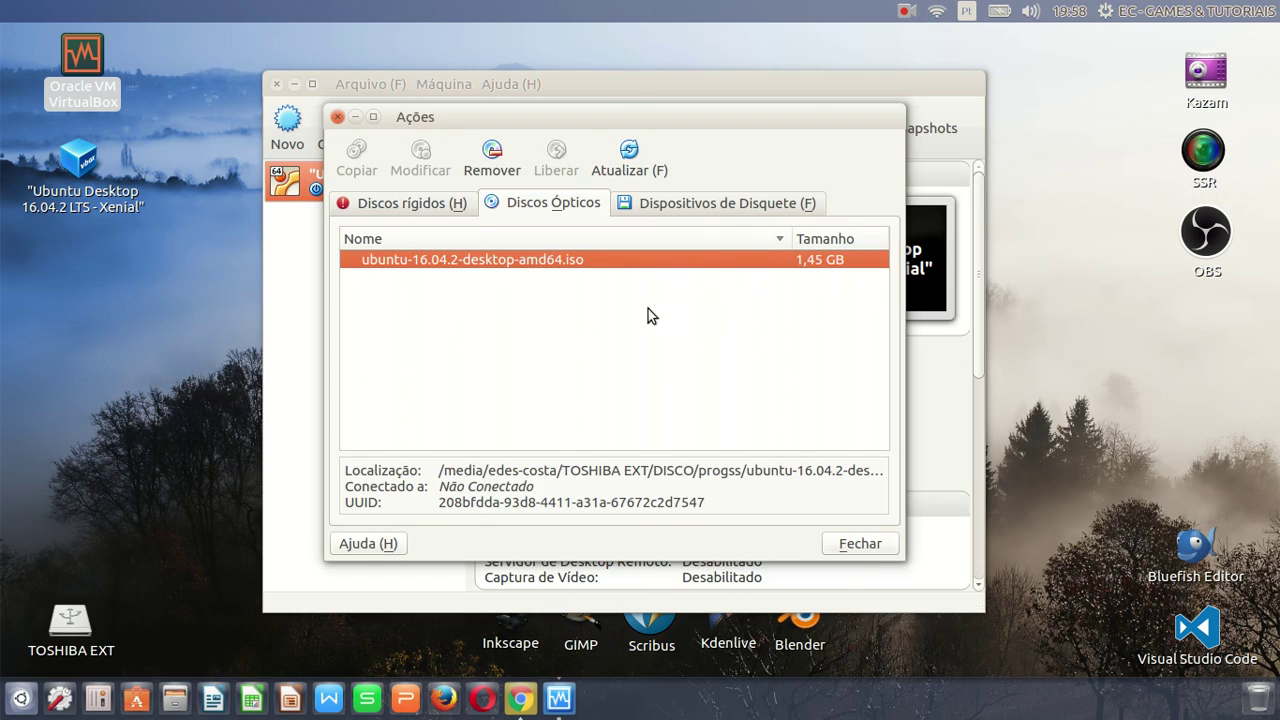
{"action": "left_click", "coordinate": [837, 548]}
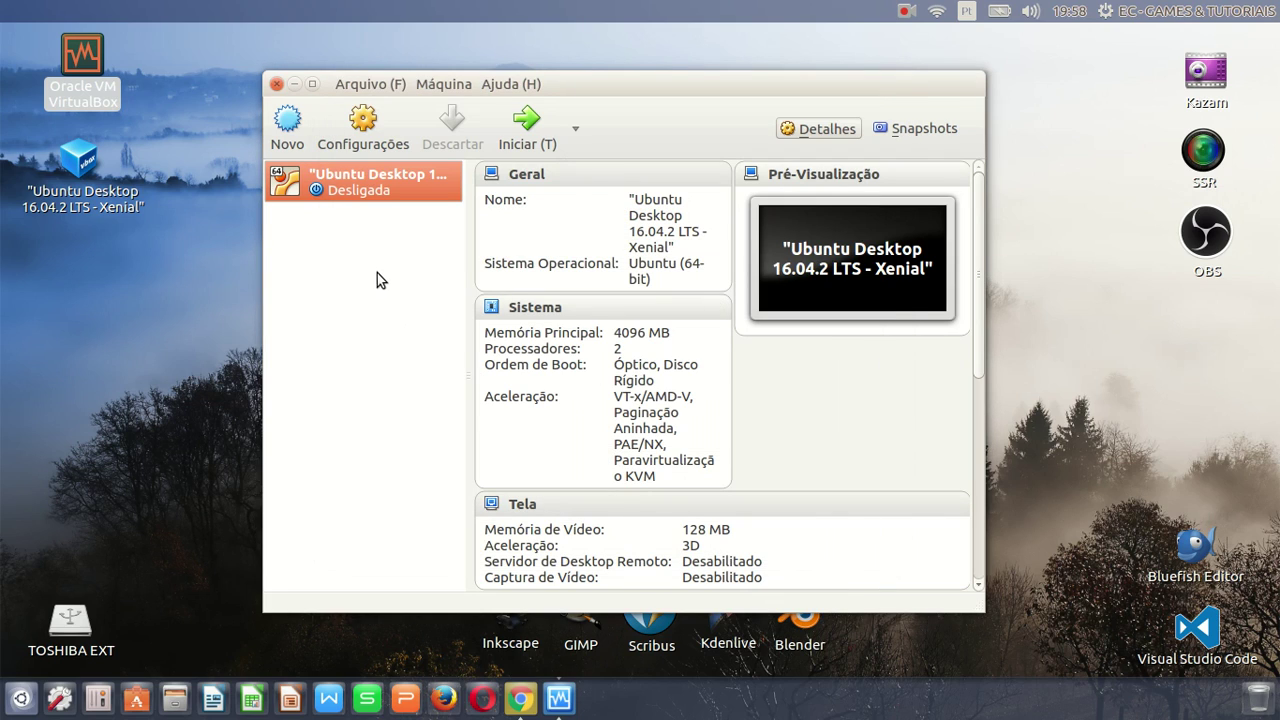
Examine the storage settings of the Ubuntu Desktop 16.04.2 LTS virtual machine and leave them without saving
{"action": "left_click_drag", "start_coordinate": [590, 83], "coordinate": [562, 61]}
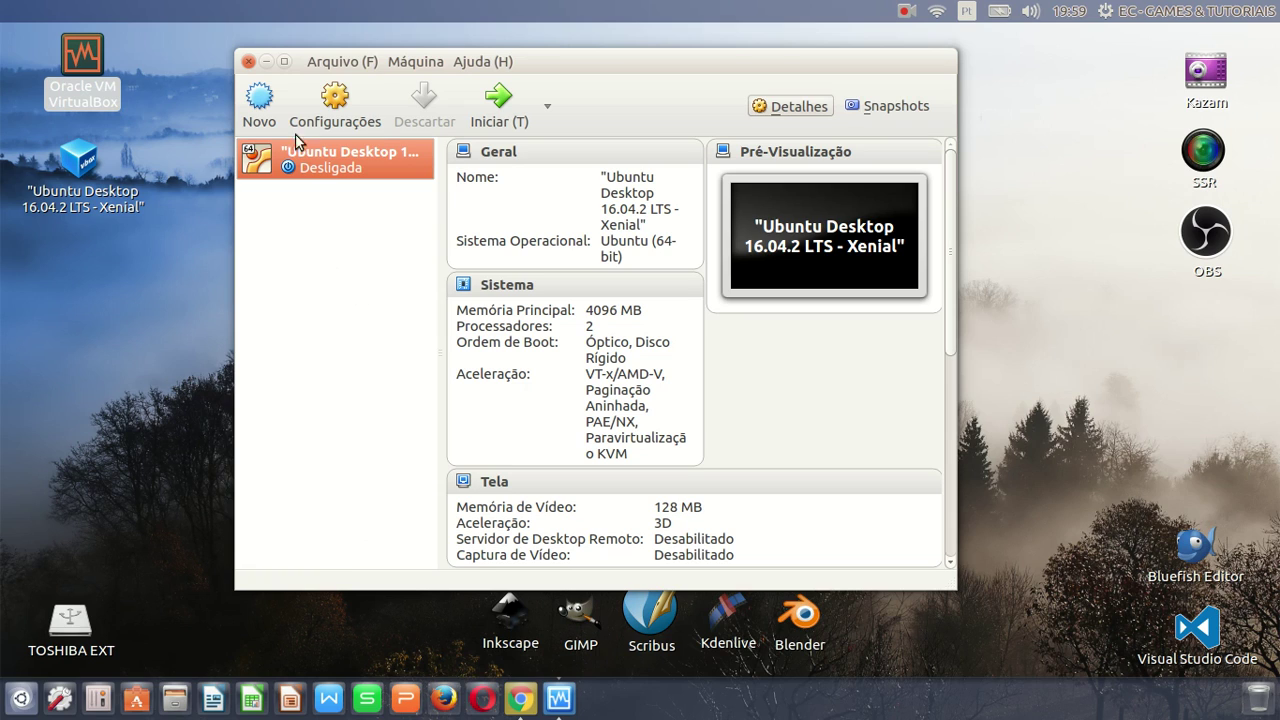
{"action": "left_click", "coordinate": [336, 104]}
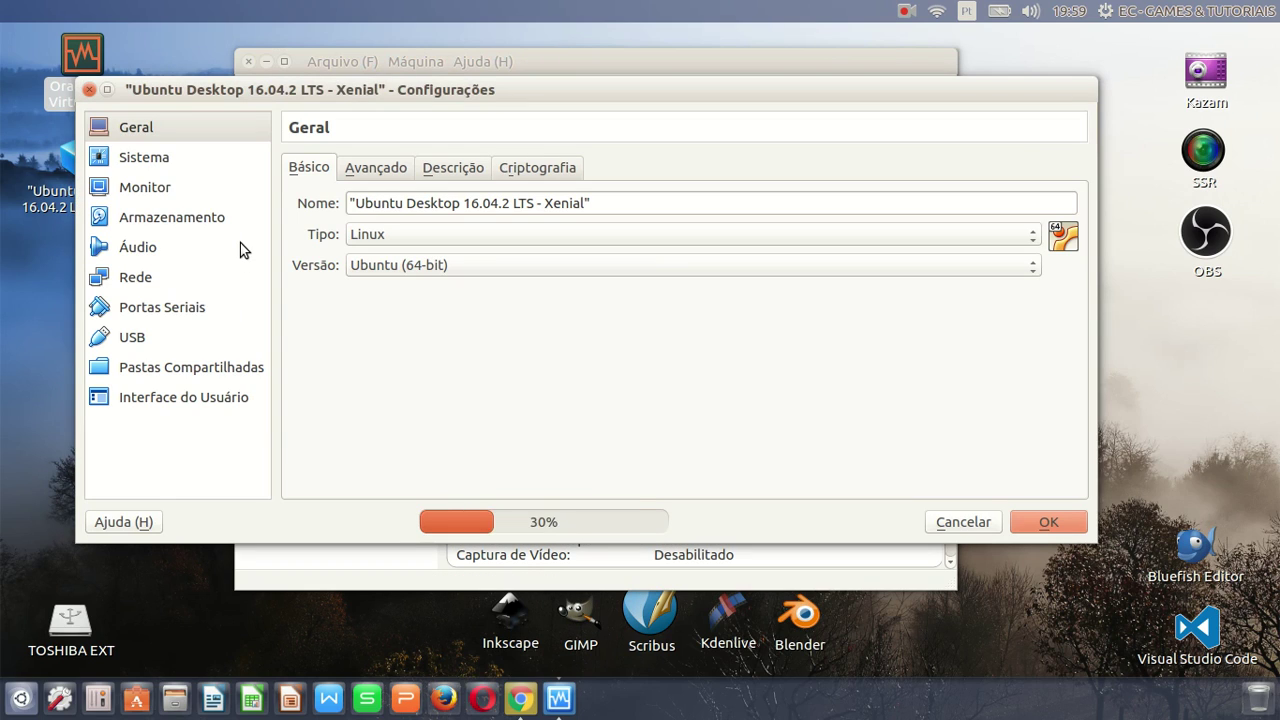
{"action": "left_click_drag", "start_coordinate": [563, 90], "coordinate": [615, 51]}
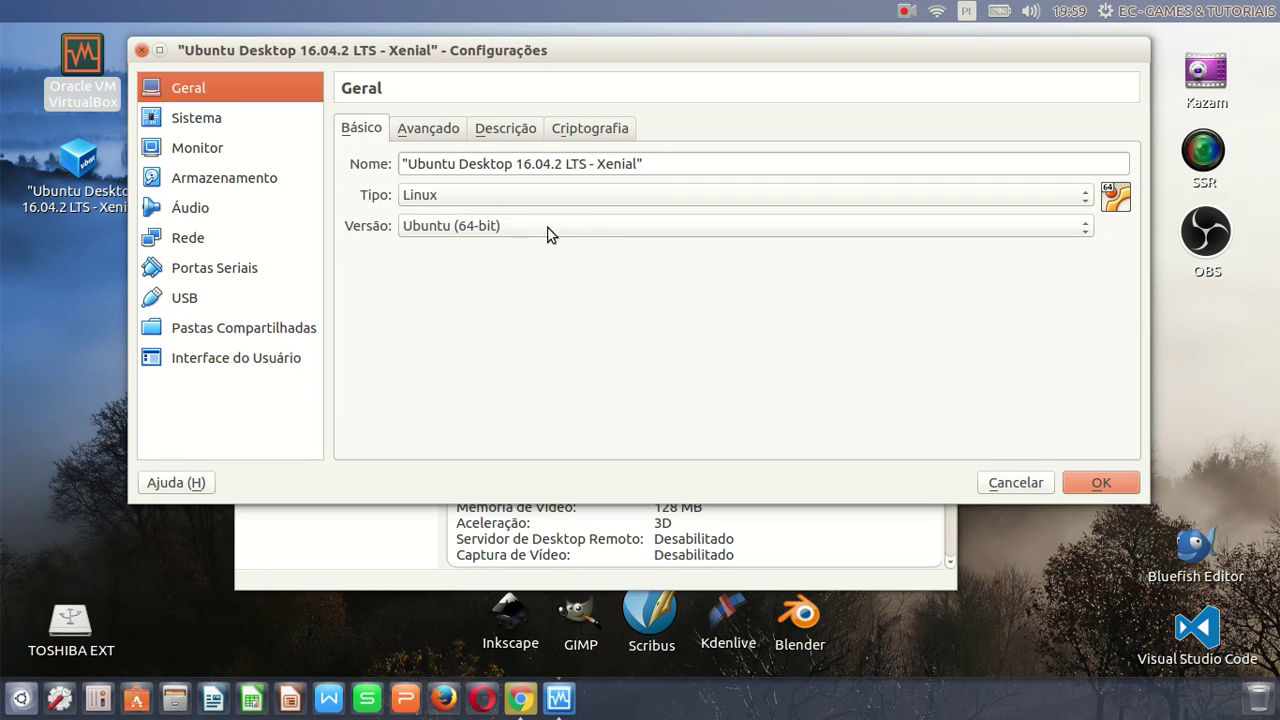
{"action": "left_click", "coordinate": [240, 187]}
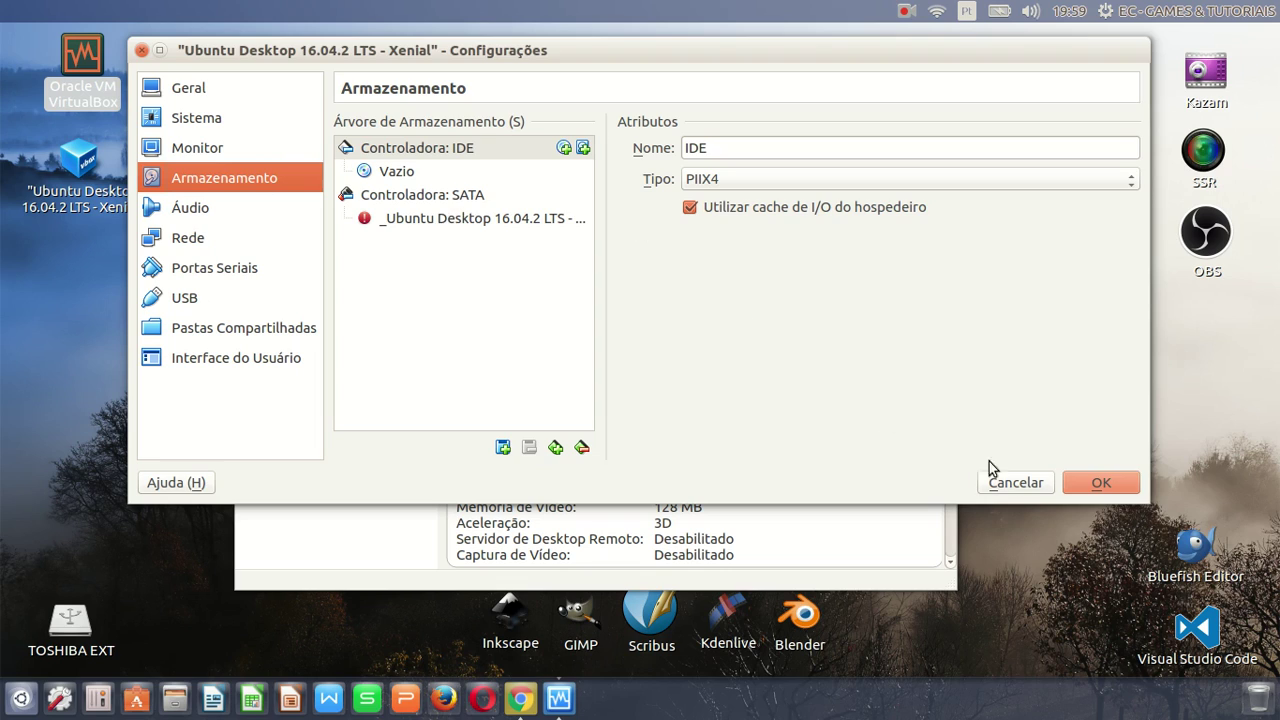
{"action": "left_click", "coordinate": [1012, 485]}
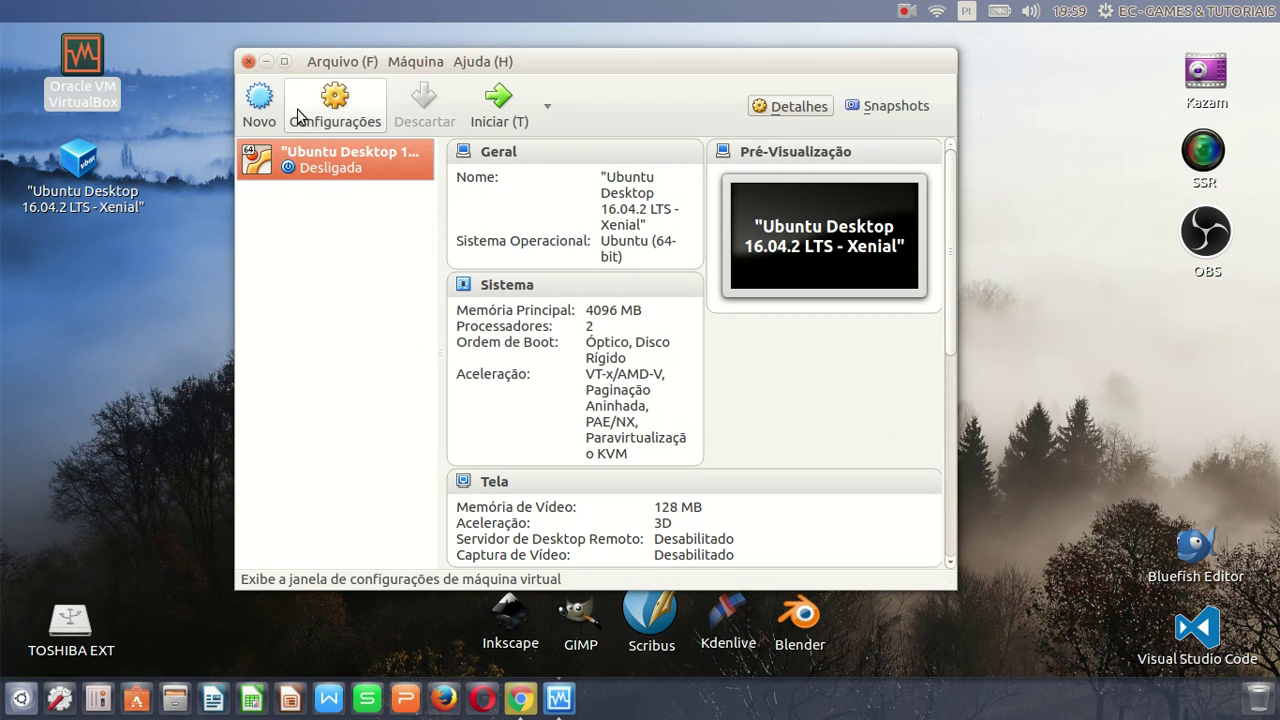
Open the virtual machine's storage settings and select the virtual disk under the SATA controller
{"action": "left_click", "coordinate": [330, 110]}
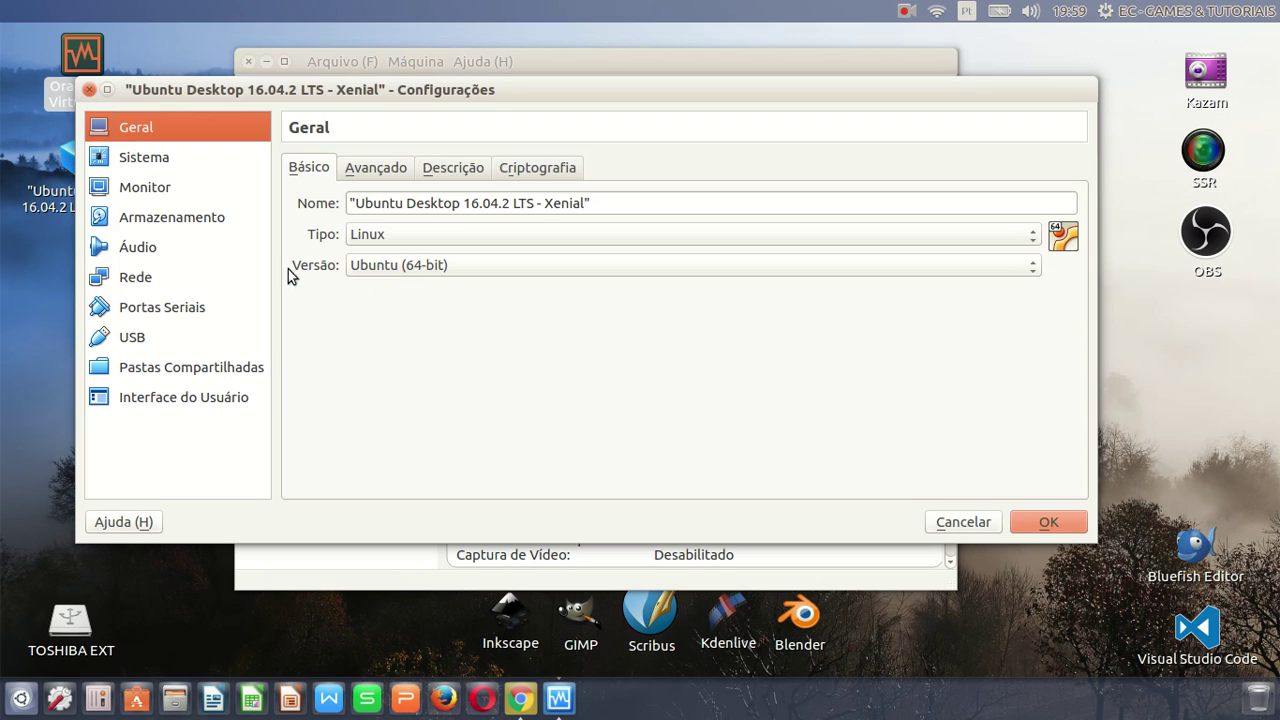
{"action": "left_click", "coordinate": [214, 219]}
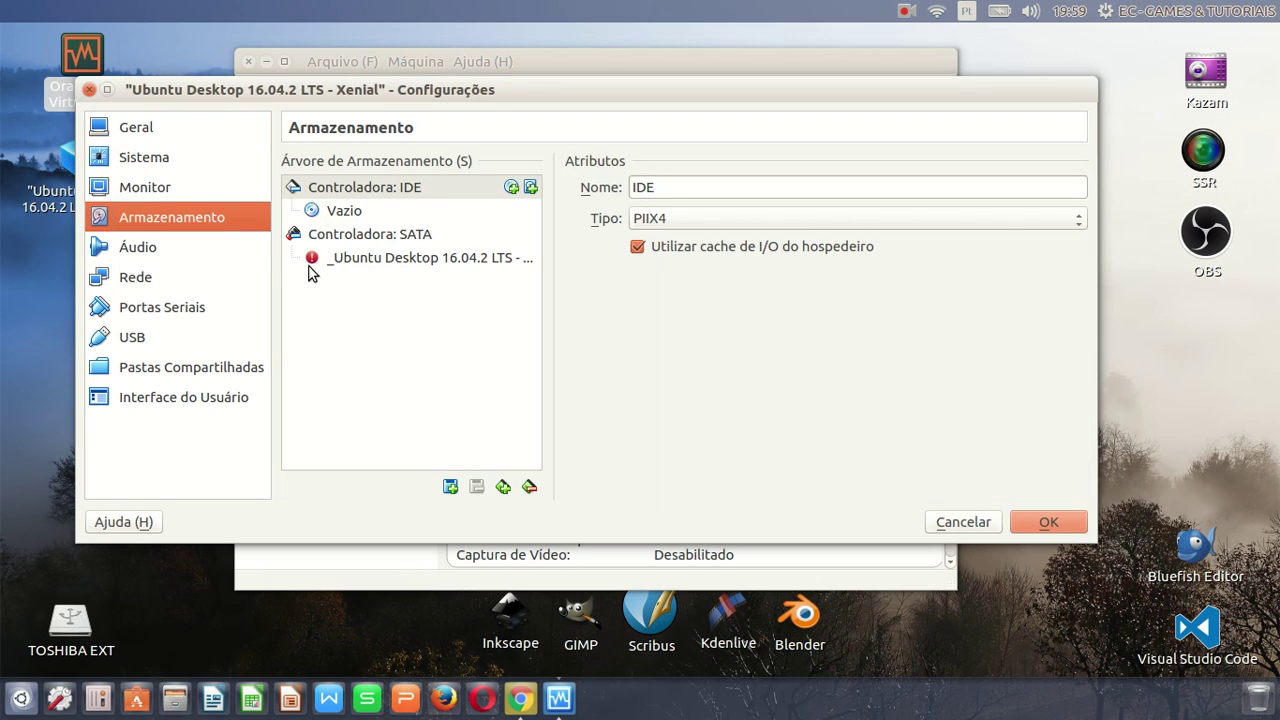
{"action": "mouse_move", "coordinate": [316, 274]}
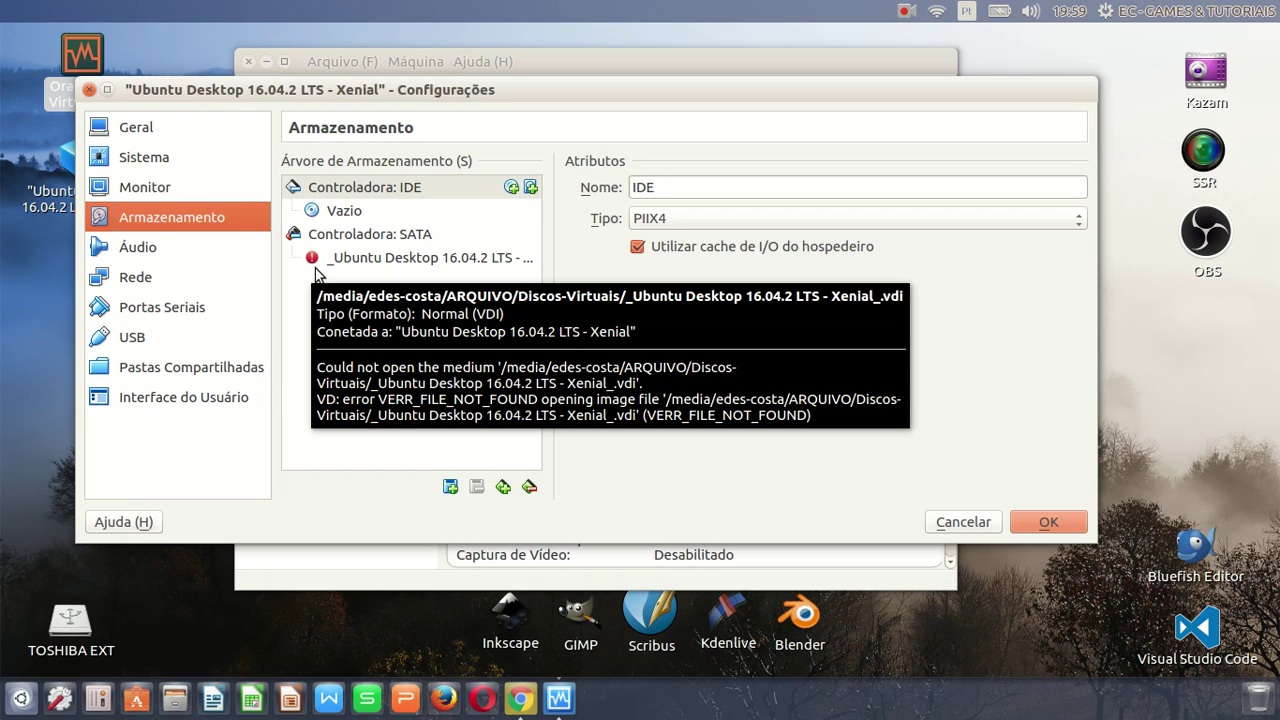
{"action": "left_click", "coordinate": [366, 262]}
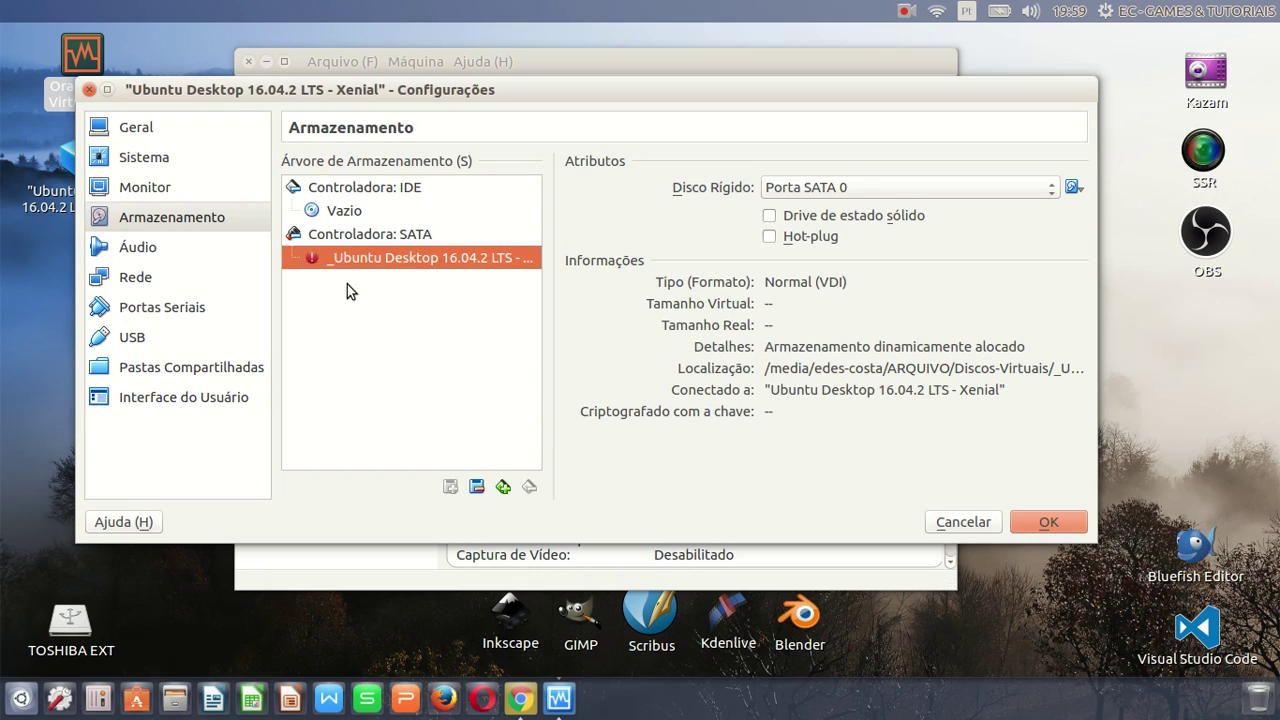
Choose _Ubuntu Desktop 16.04.2 LTS - Xenial_.vdi from the Discos-Virtuais folder on ARQUIVO as the SATA port 0 disk file
{"action": "left_click", "coordinate": [1074, 187]}
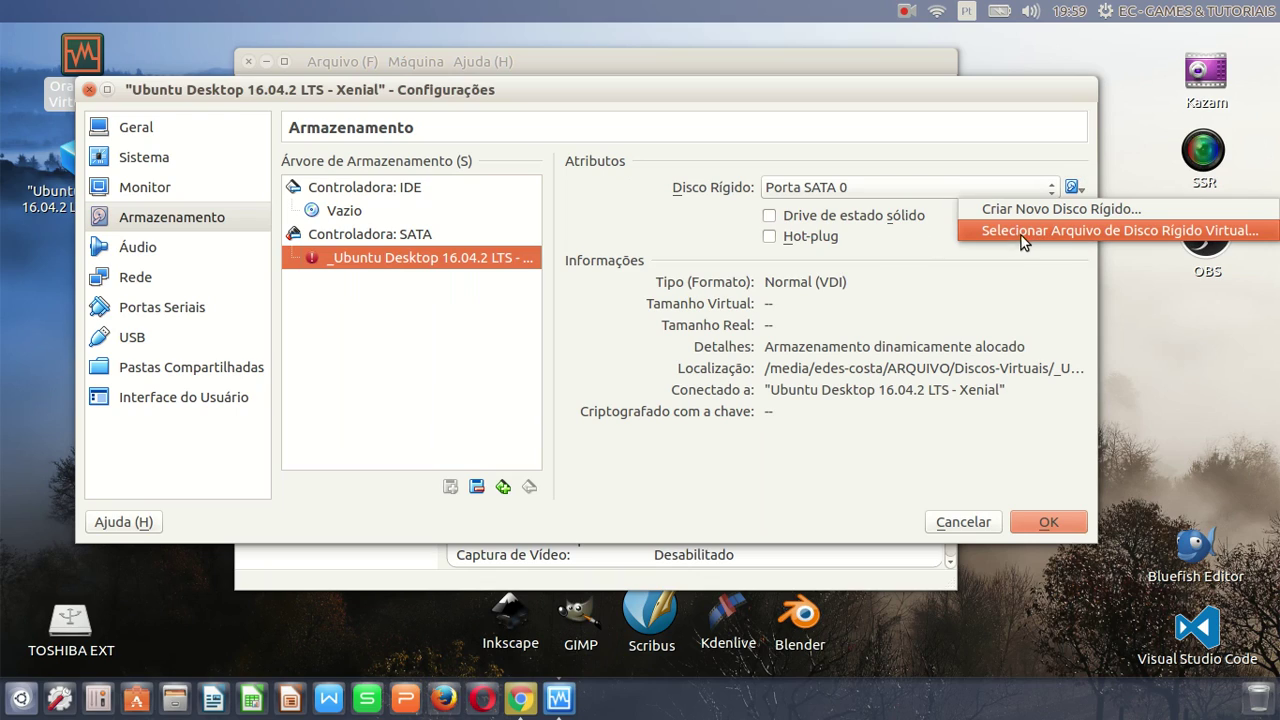
{"action": "left_click", "coordinate": [1025, 231]}
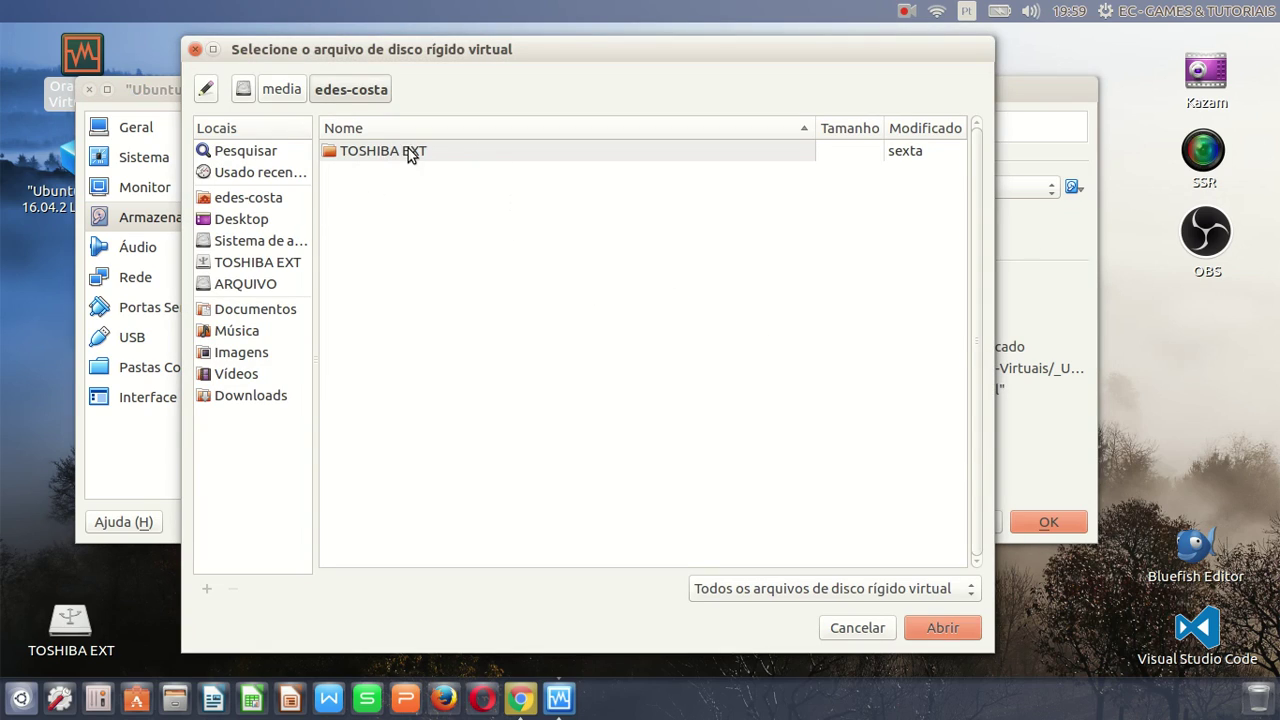
{"action": "left_click", "coordinate": [245, 284]}
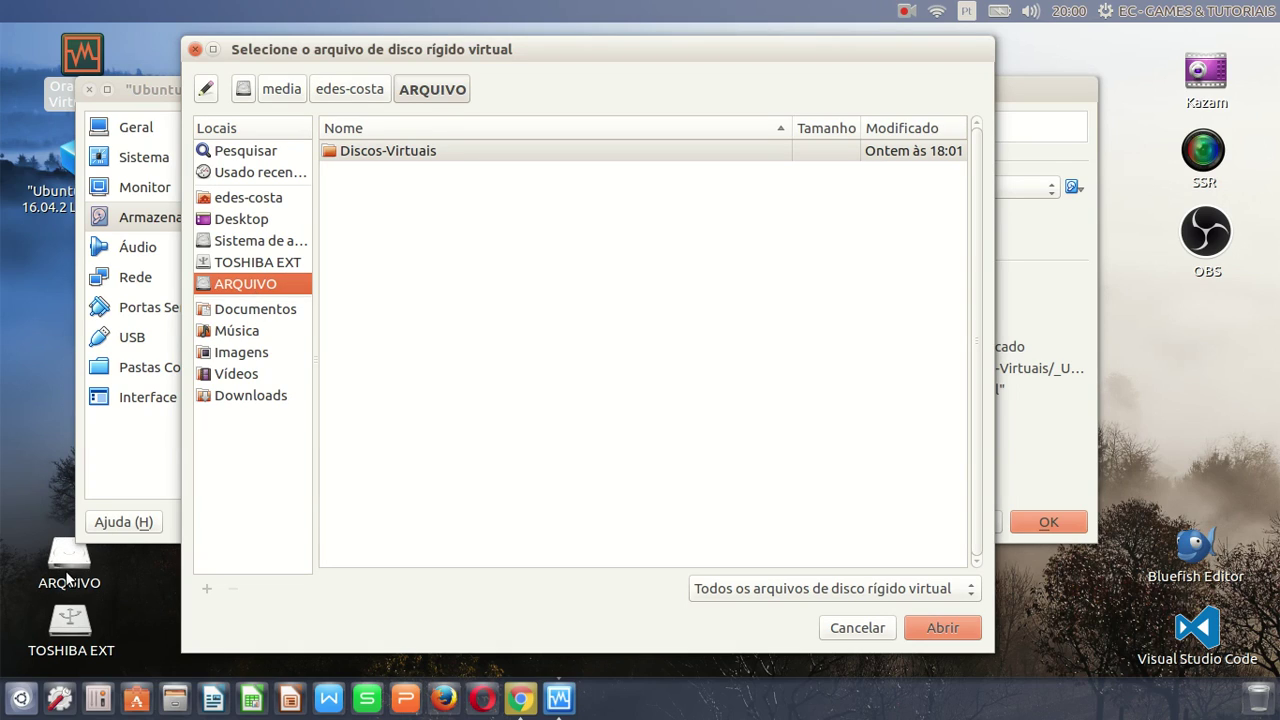
{"action": "double_click", "coordinate": [375, 150]}
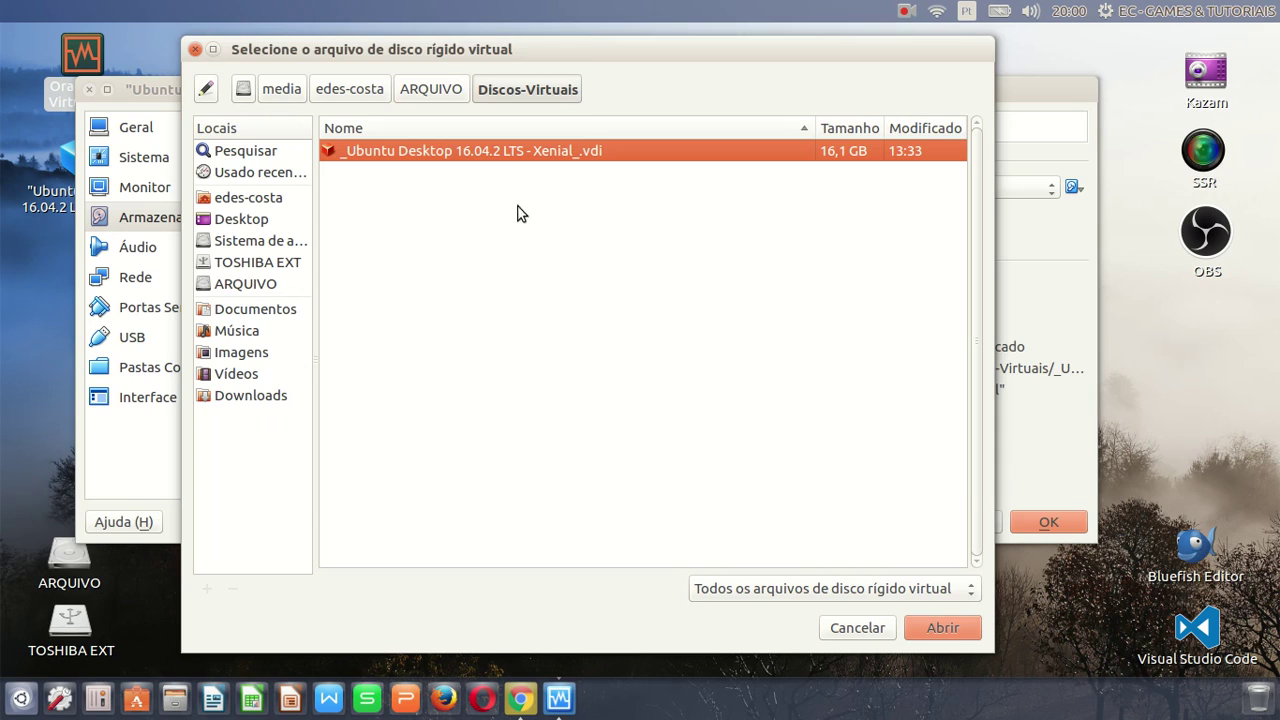
{"action": "key", "text": "Return"}
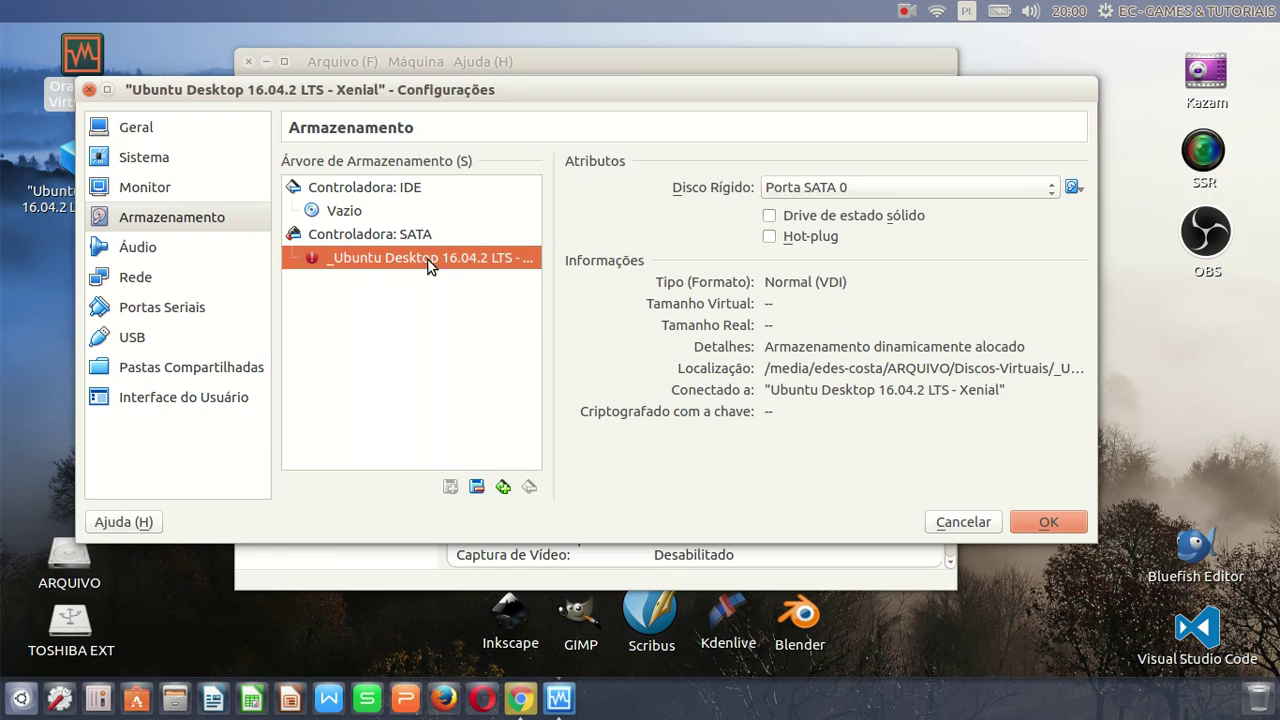
{"action": "left_click", "coordinate": [1072, 187]}
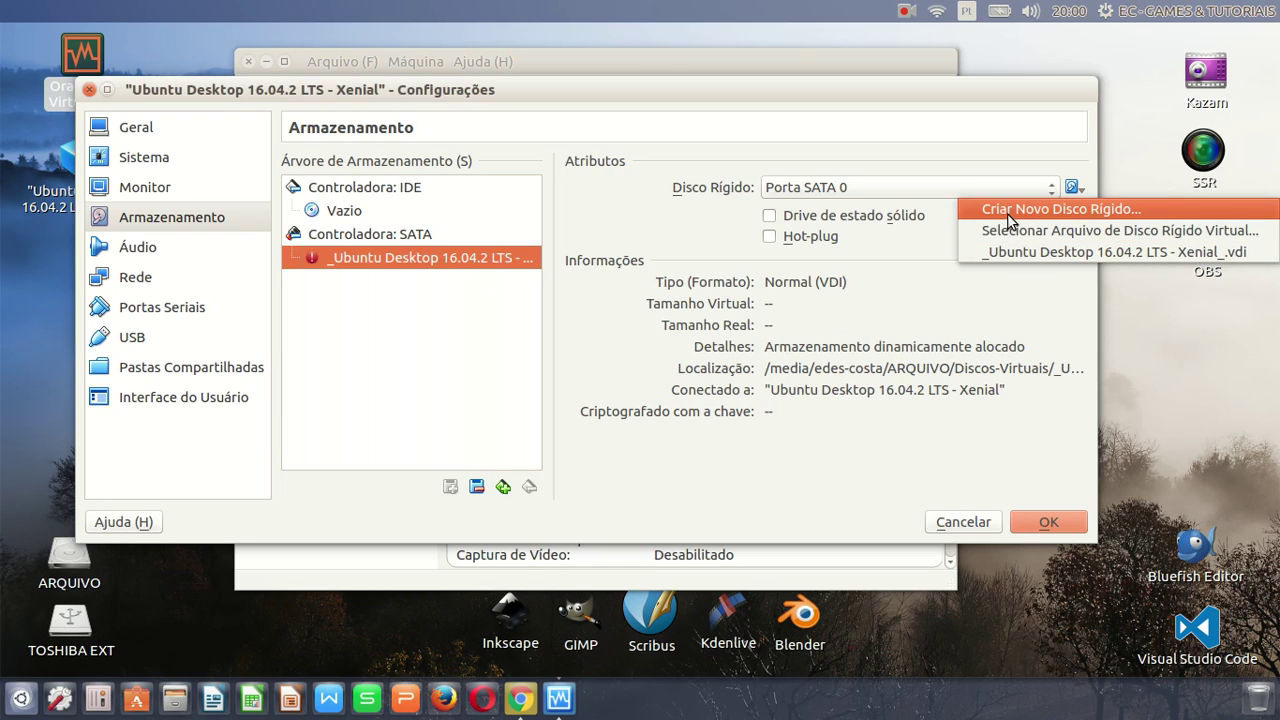
{"action": "left_click", "coordinate": [1128, 230]}
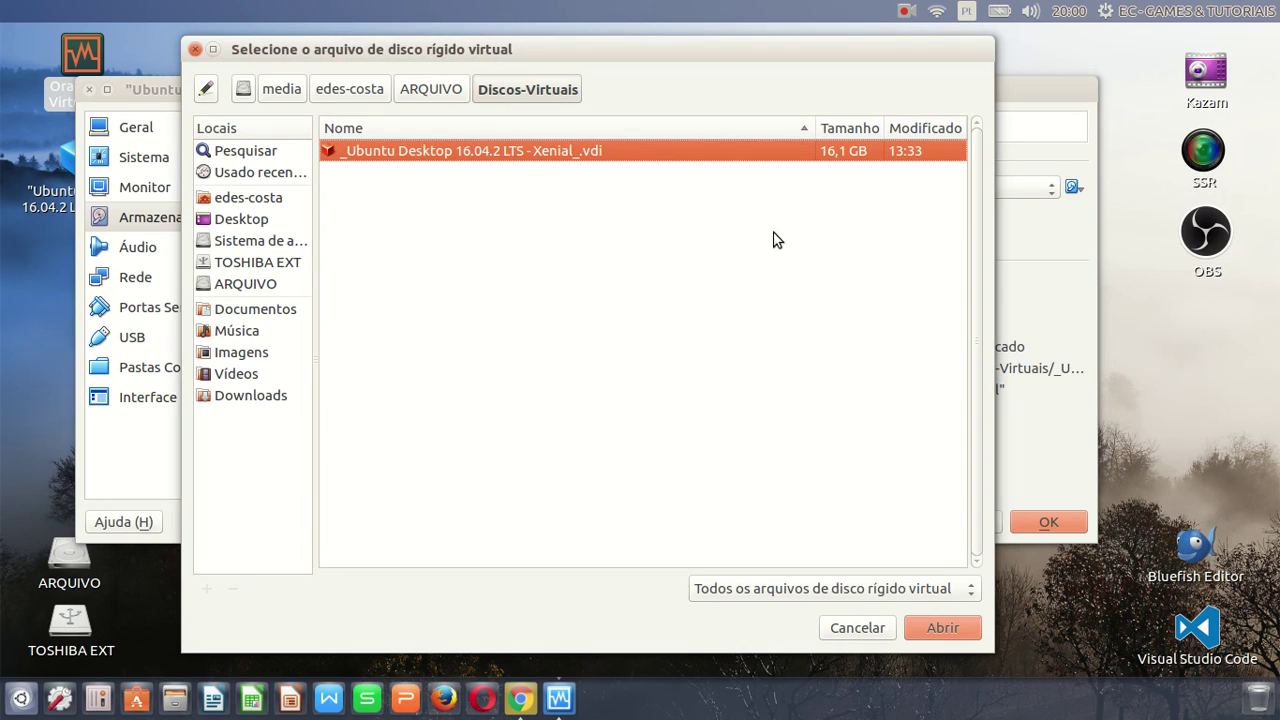
{"action": "left_click", "coordinate": [855, 630]}
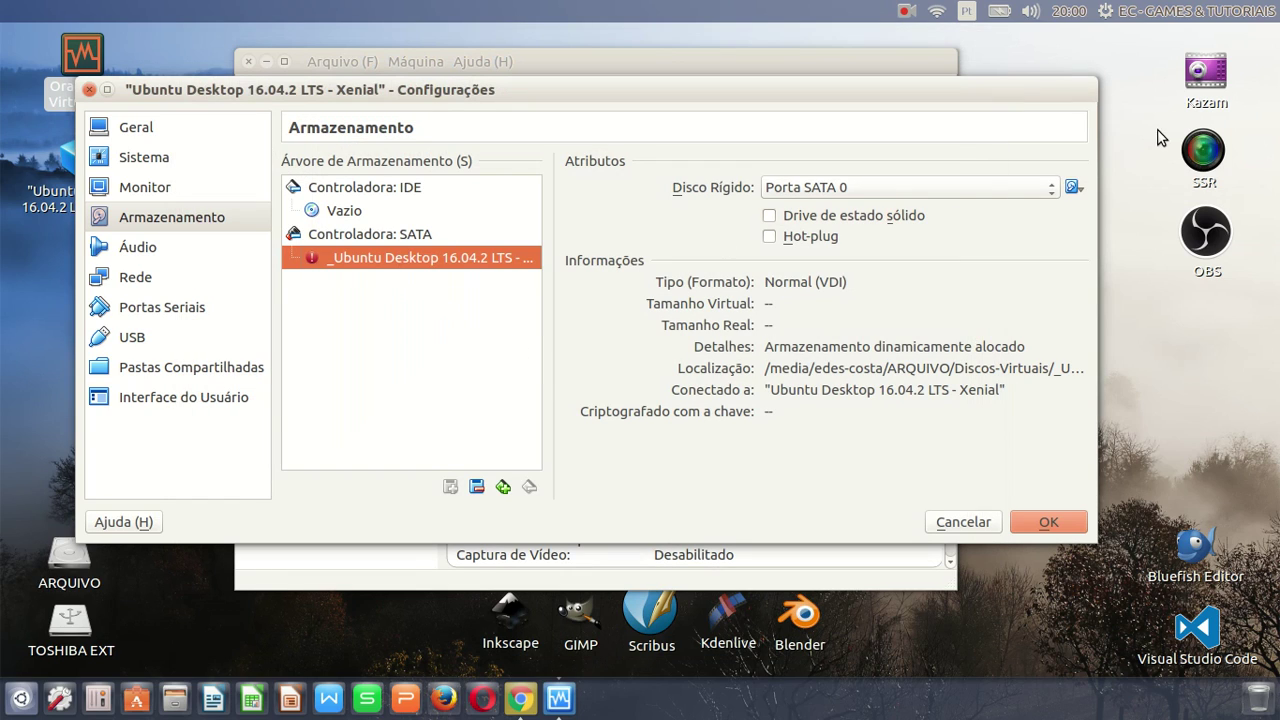
Assign the recently used _Ubuntu Desktop 16.04.2 LTS - Xenial_.vdi to the SATA disk and save the machine settings
{"action": "left_click", "coordinate": [1075, 188]}
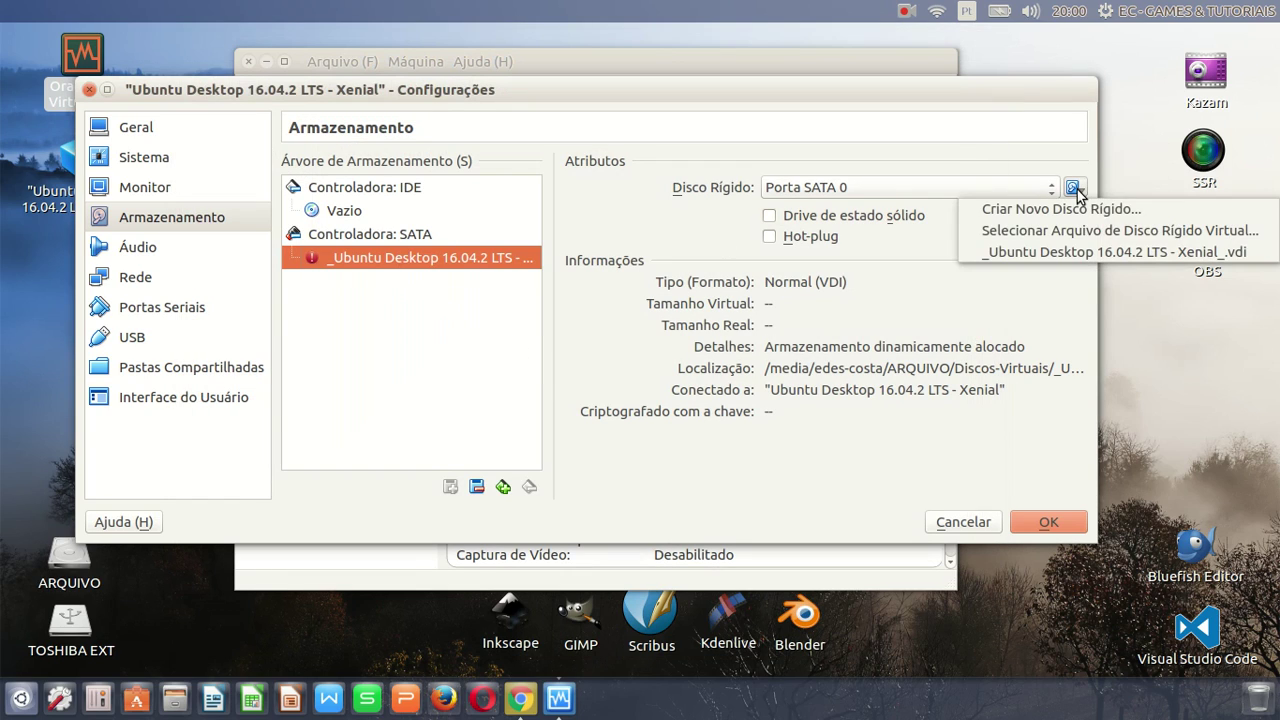
{"action": "left_click", "coordinate": [1076, 251]}
{"action": "left_click", "coordinate": [1048, 524]}
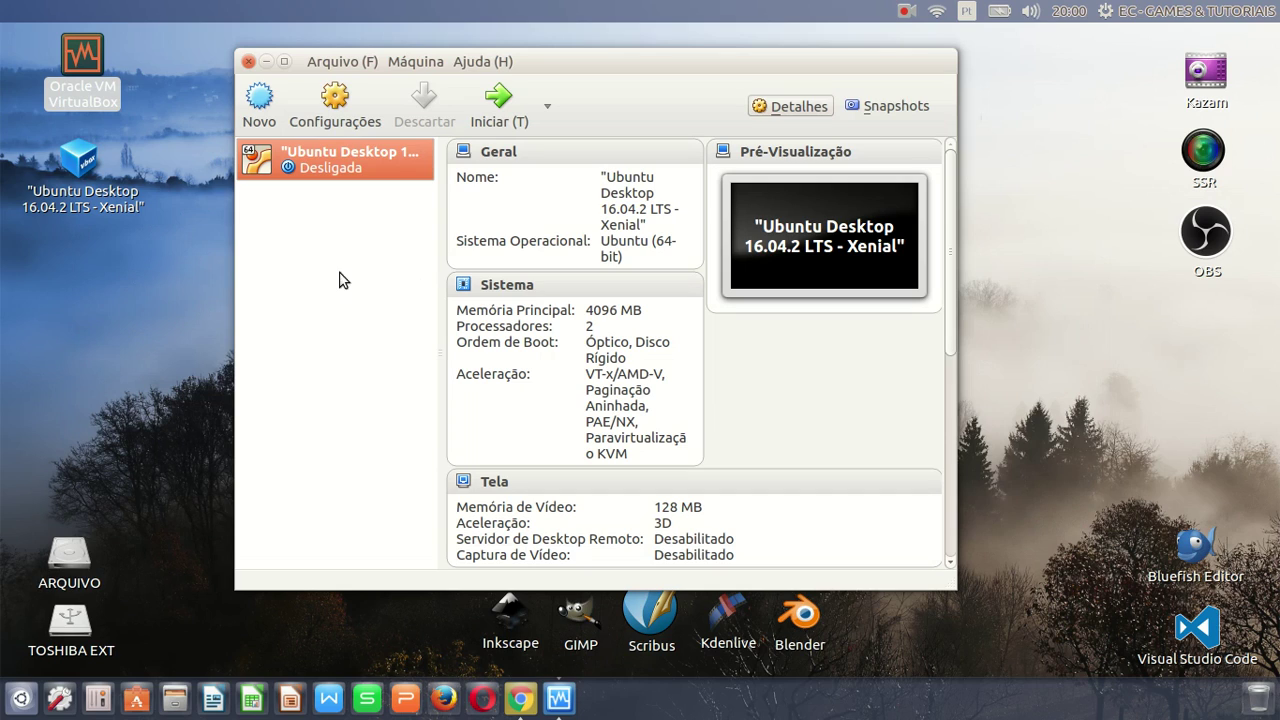
Reselect _Ubuntu Desktop 16.04.2 LTS - Xenial_.vdi from the Discos-Virtuais folder as the SATA port 0 disk file and save the machine settings
{"action": "left_click", "coordinate": [333, 108]}
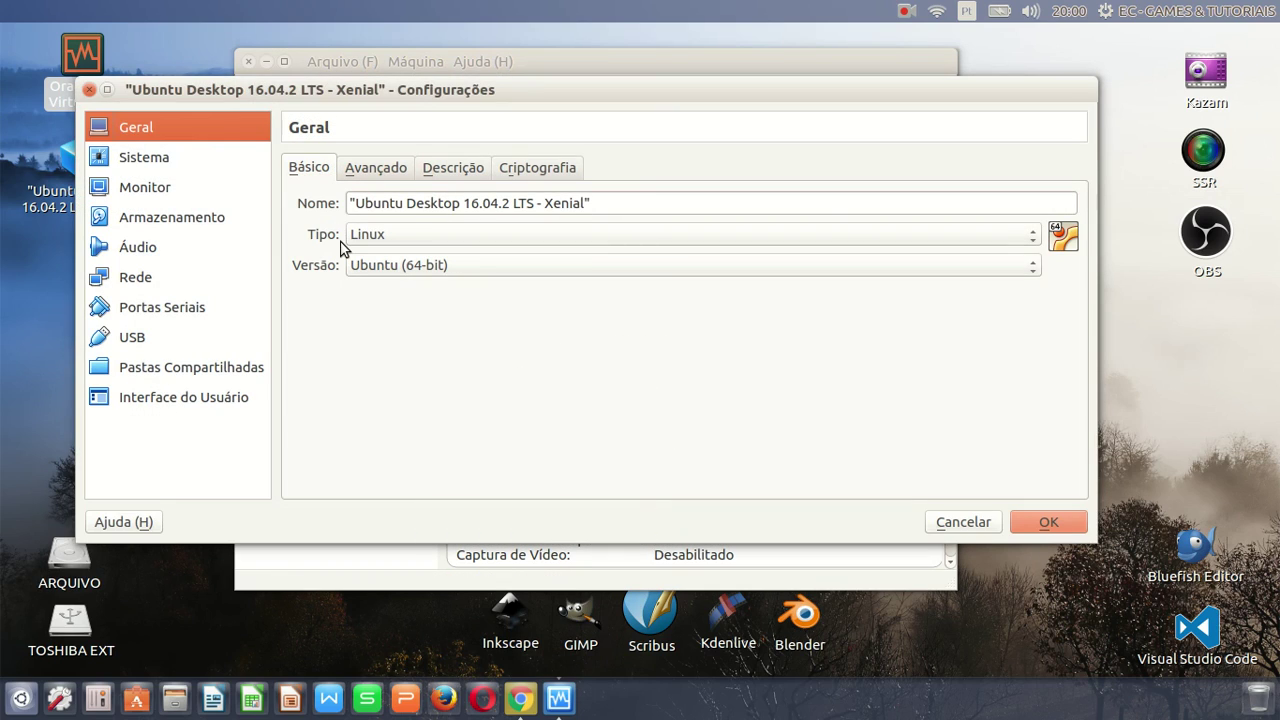
{"action": "left_click", "coordinate": [171, 217]}
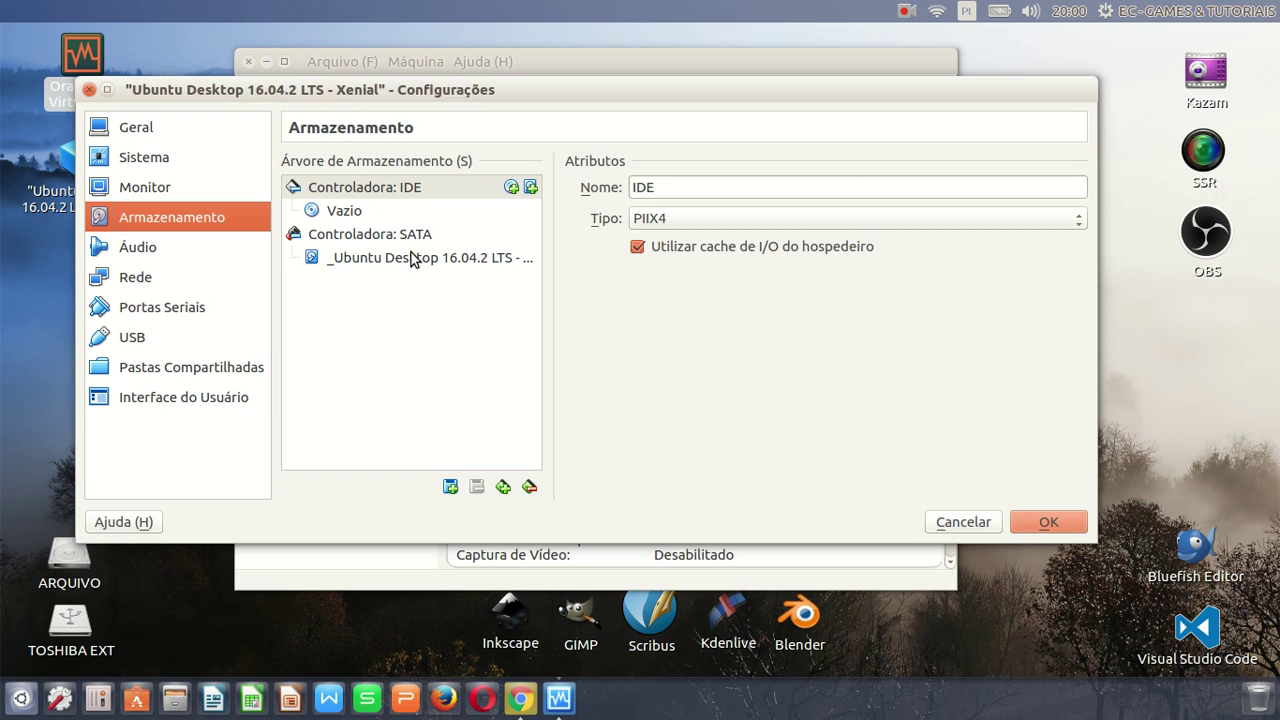
{"action": "left_click", "coordinate": [410, 255]}
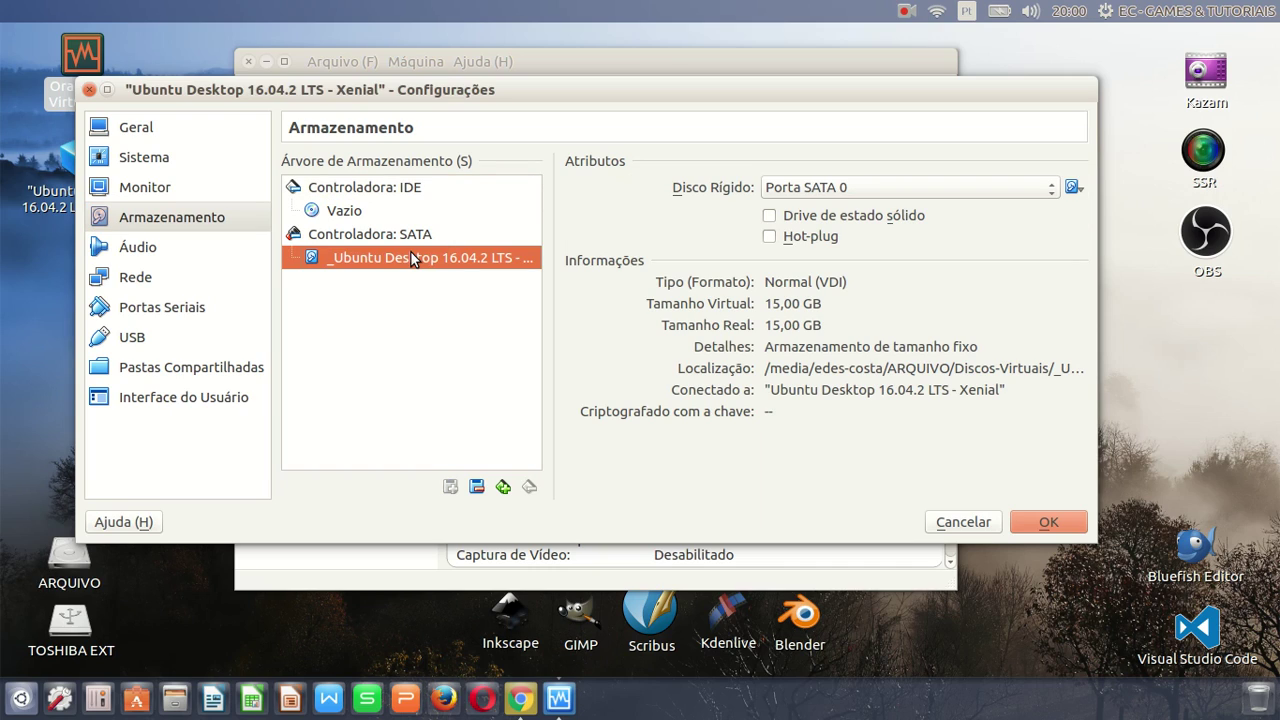
{"action": "left_click", "coordinate": [1073, 187]}
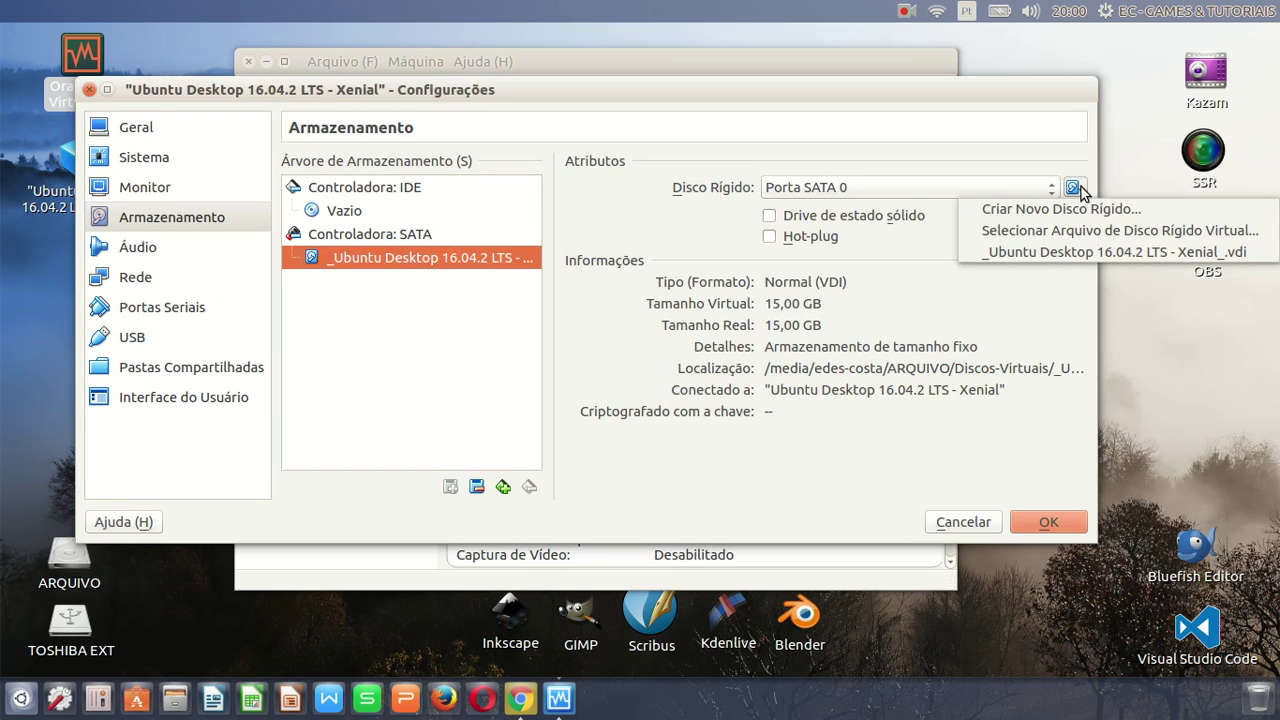
{"action": "left_click", "coordinate": [1040, 230]}
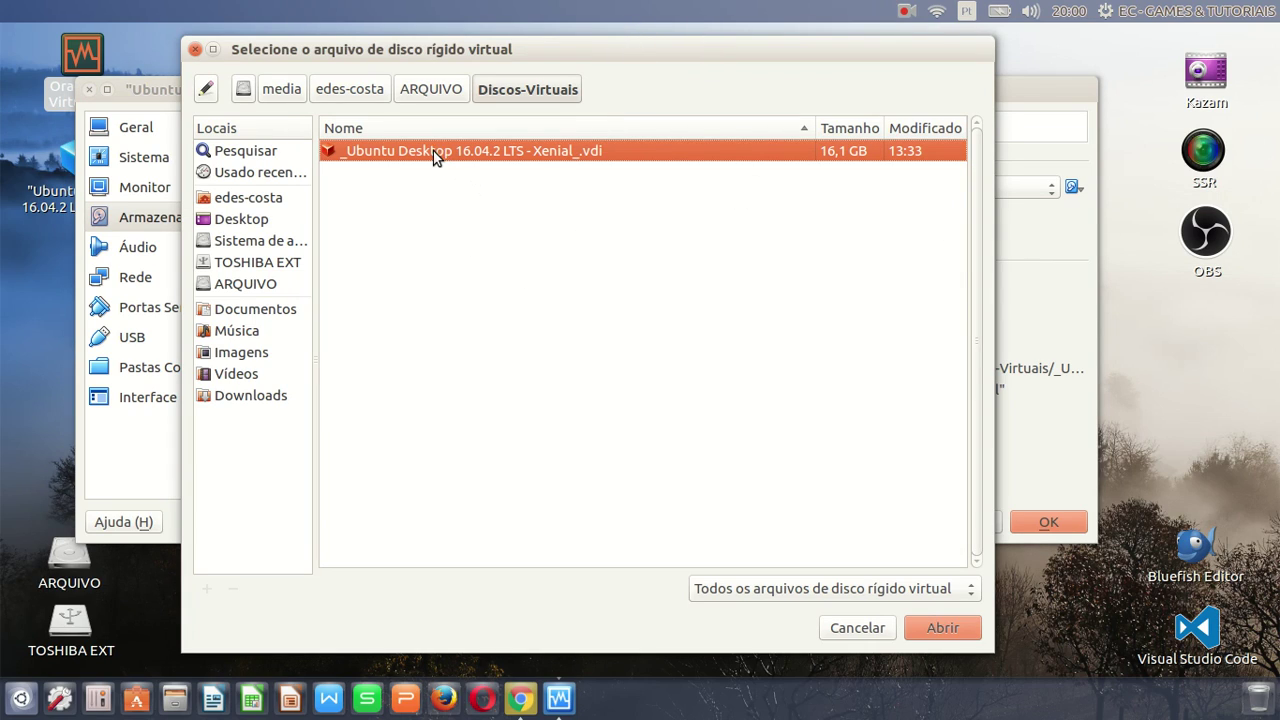
{"action": "left_click", "coordinate": [940, 628]}
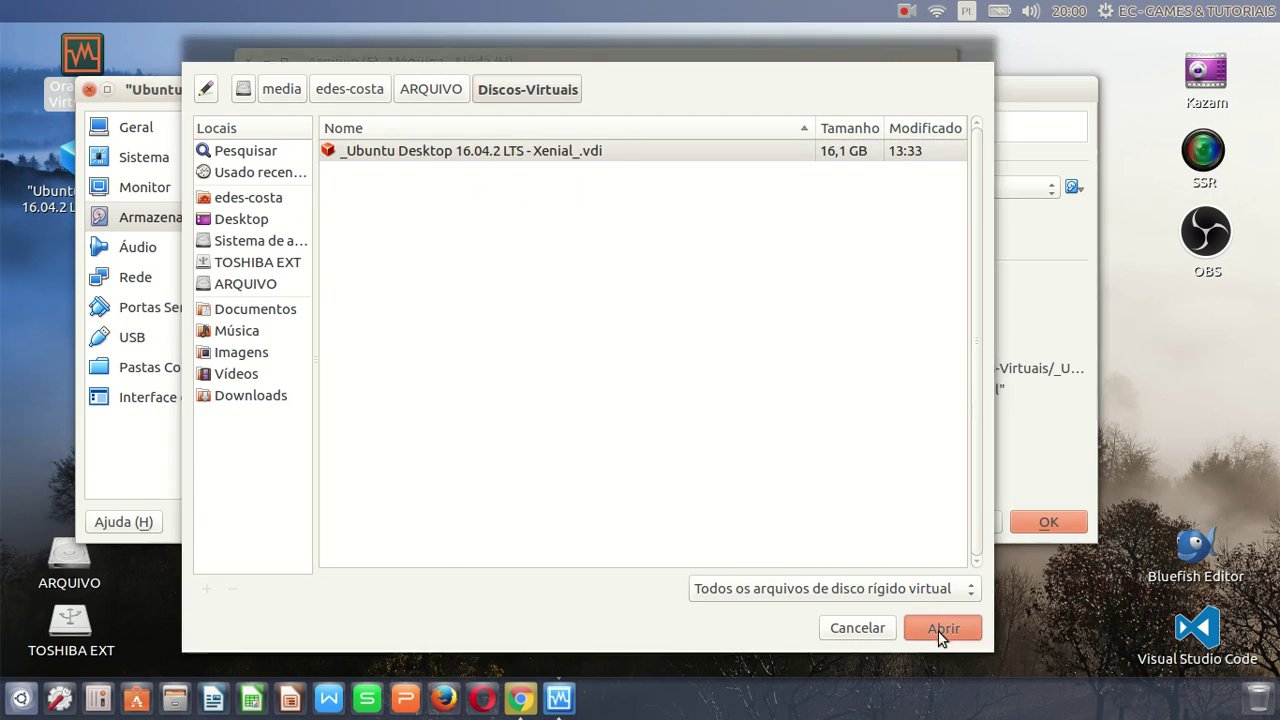
{"action": "left_click", "coordinate": [1040, 520]}
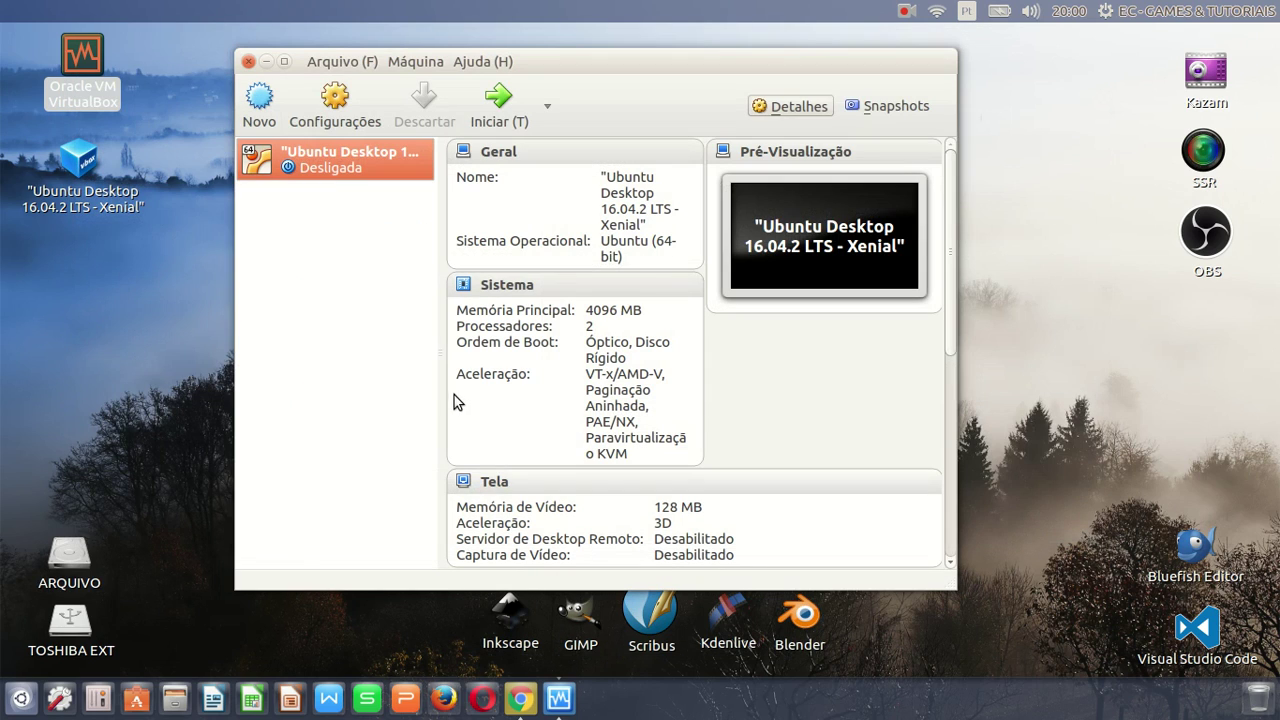
Start the Ubuntu Desktop 16.04.2 LTS virtual machine and minimize the VirtualBox manager window
{"action": "left_click", "coordinate": [500, 100]}
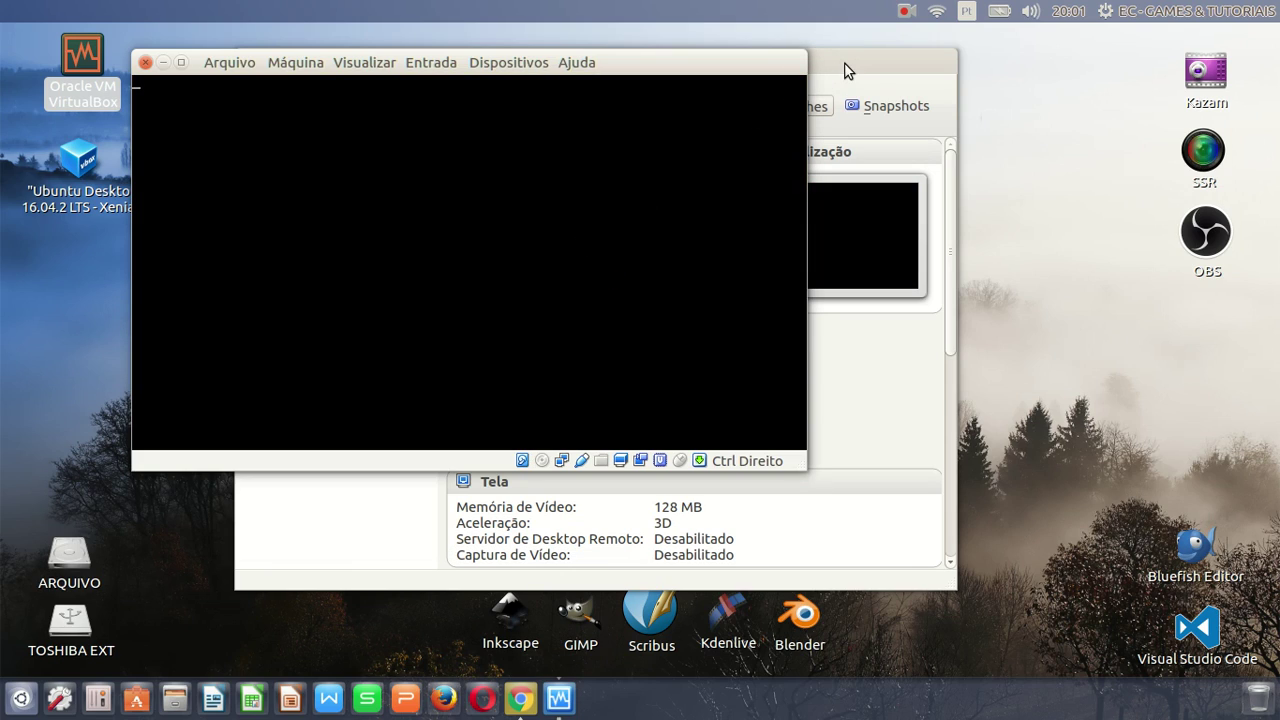
{"action": "left_click", "coordinate": [849, 63]}
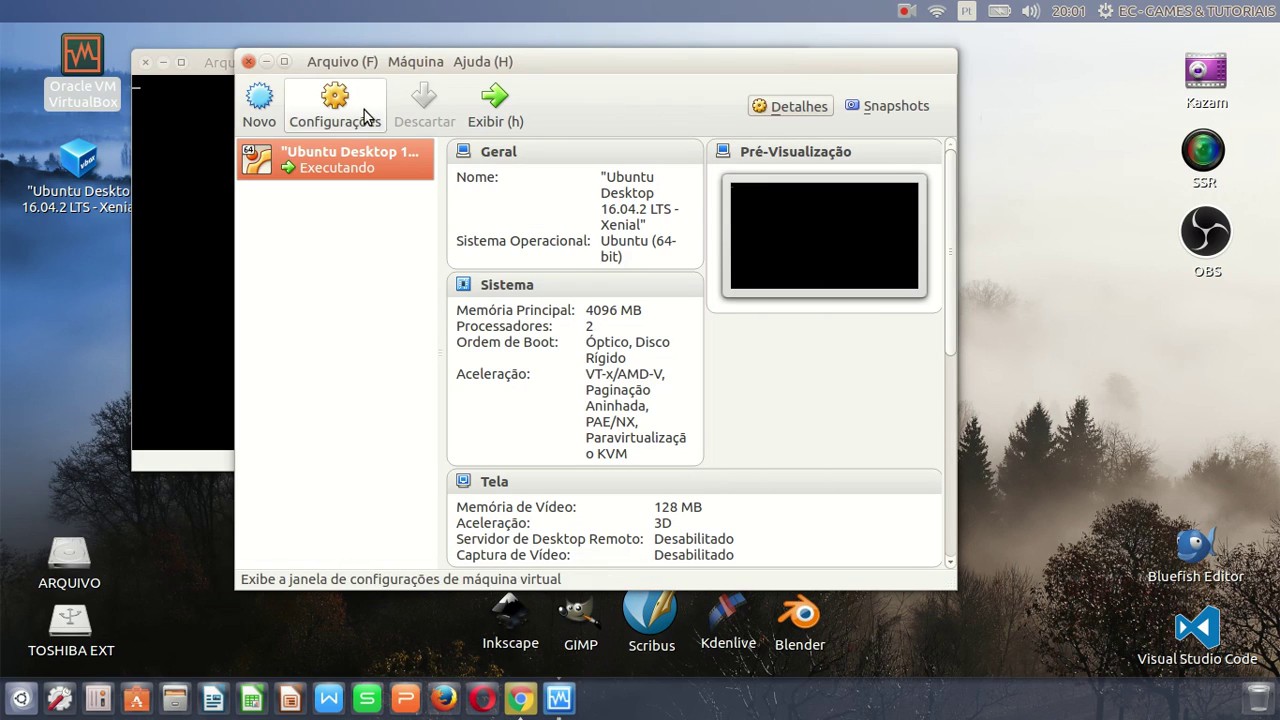
{"action": "left_click", "coordinate": [267, 62]}
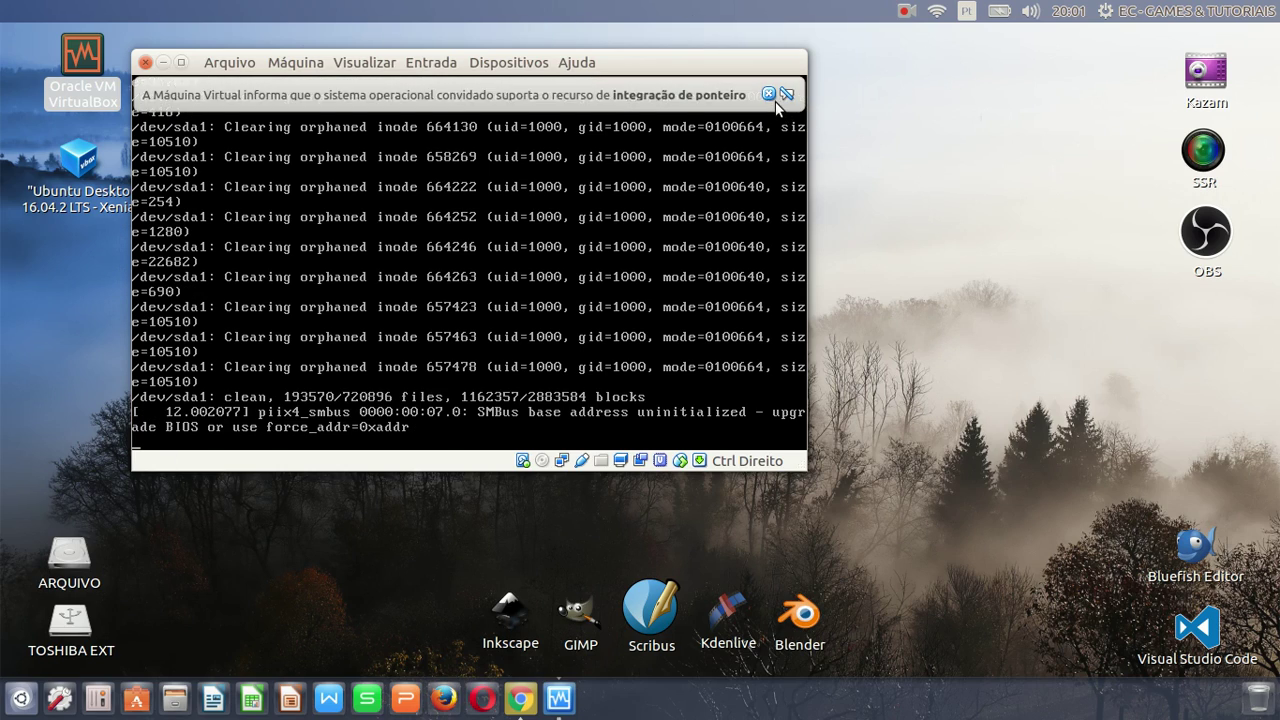
Dismiss the pointer integration notice and reposition the virtual machine window on the desktop while the guest boots
{"action": "left_click", "coordinate": [843, 94]}
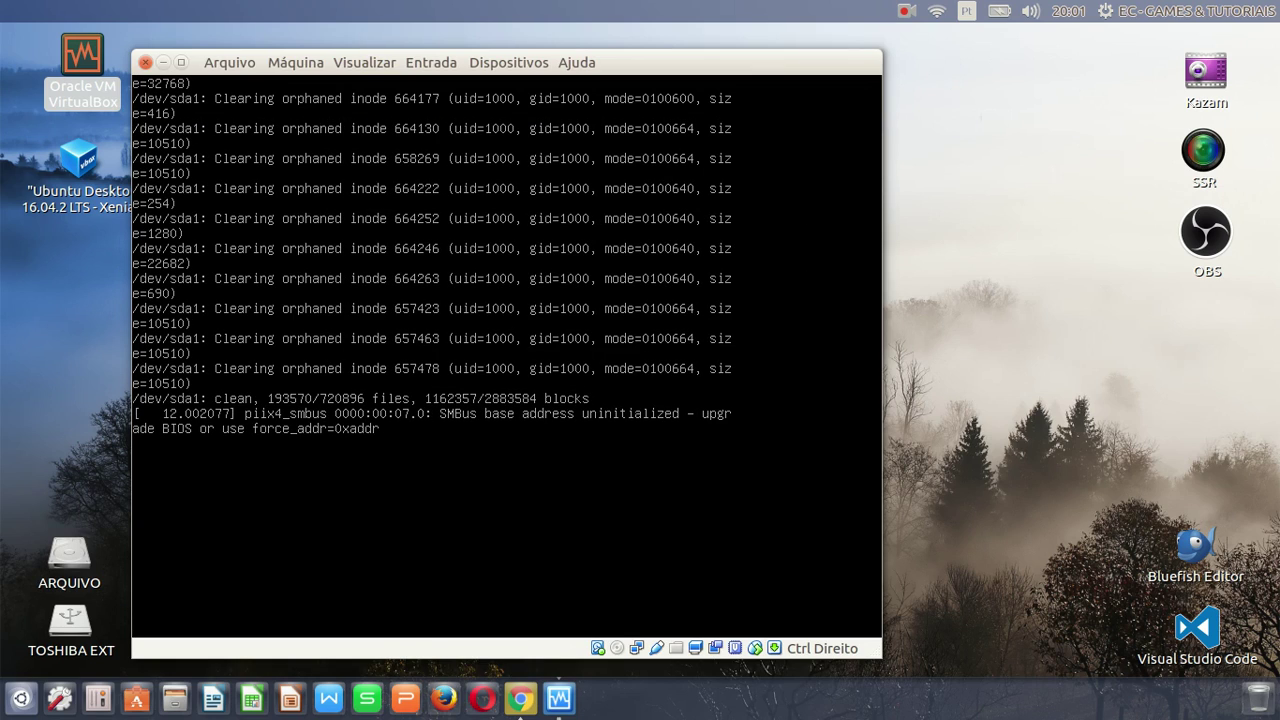
{"action": "left_click_drag", "start_coordinate": [719, 65], "coordinate": [781, 48]}
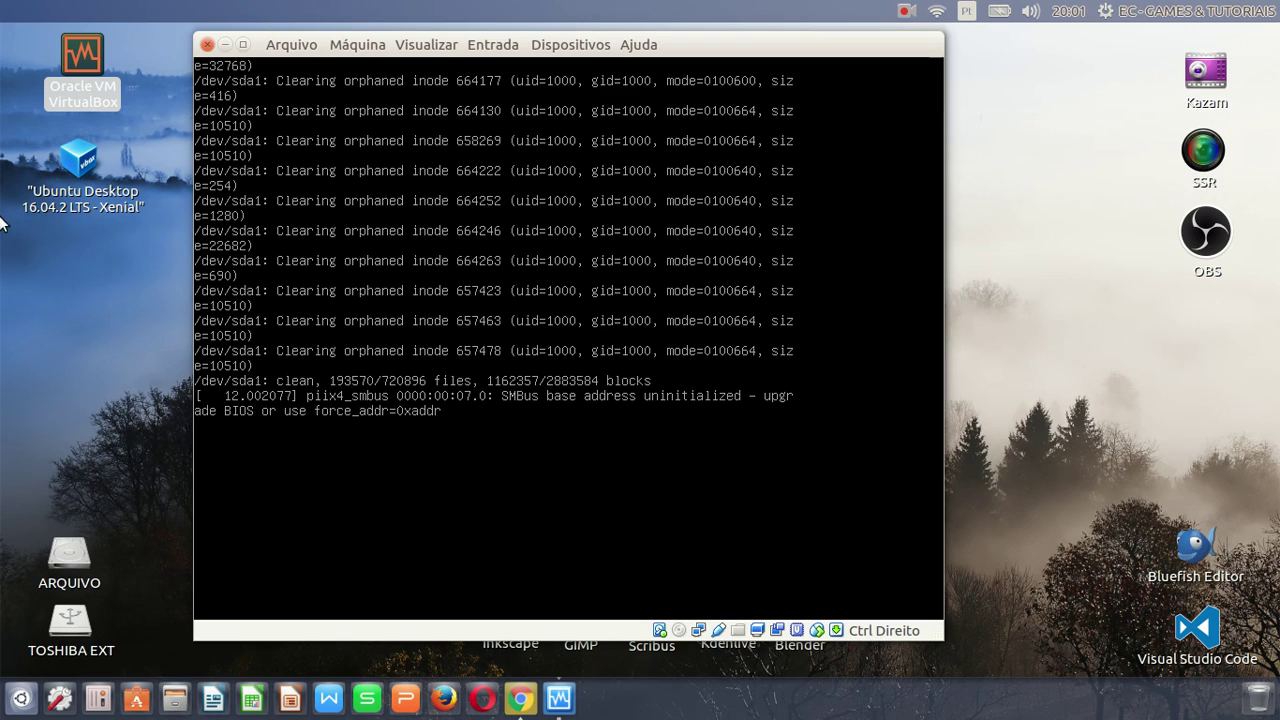
{"action": "left_click", "coordinate": [73, 348]}
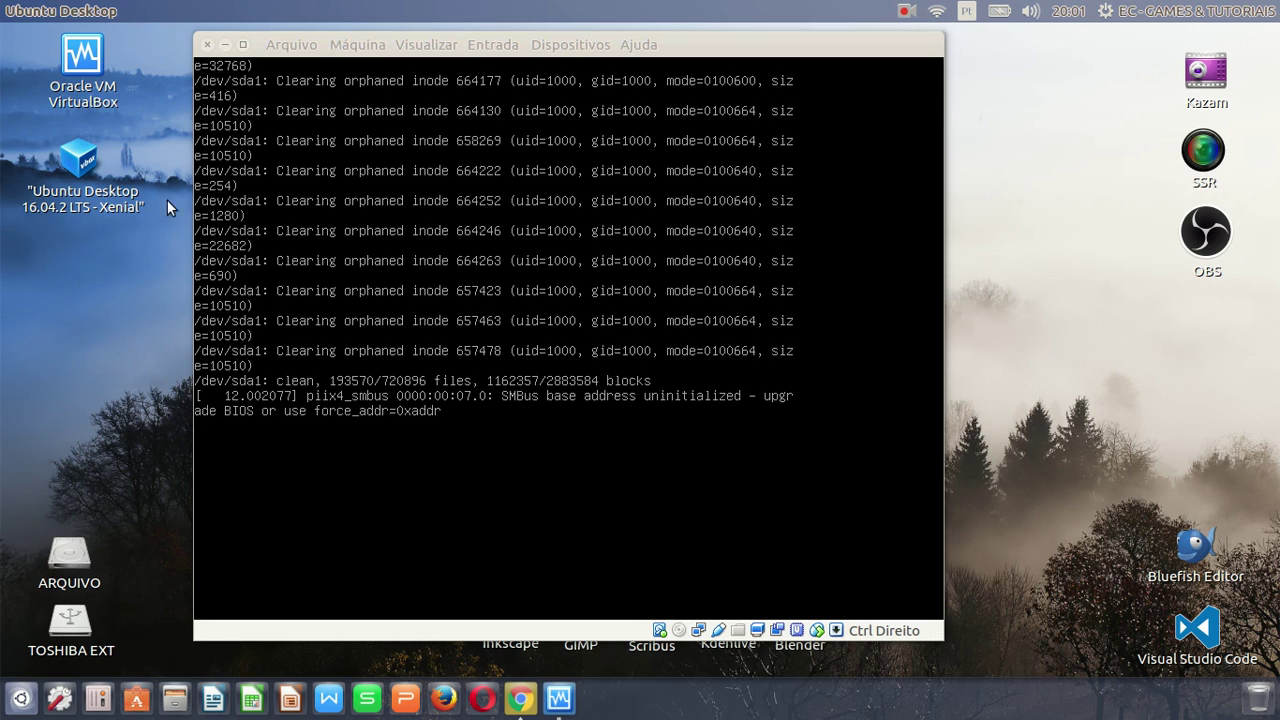
{"action": "left_click", "coordinate": [362, 45]}
{"action": "left_click", "coordinate": [419, 204]}
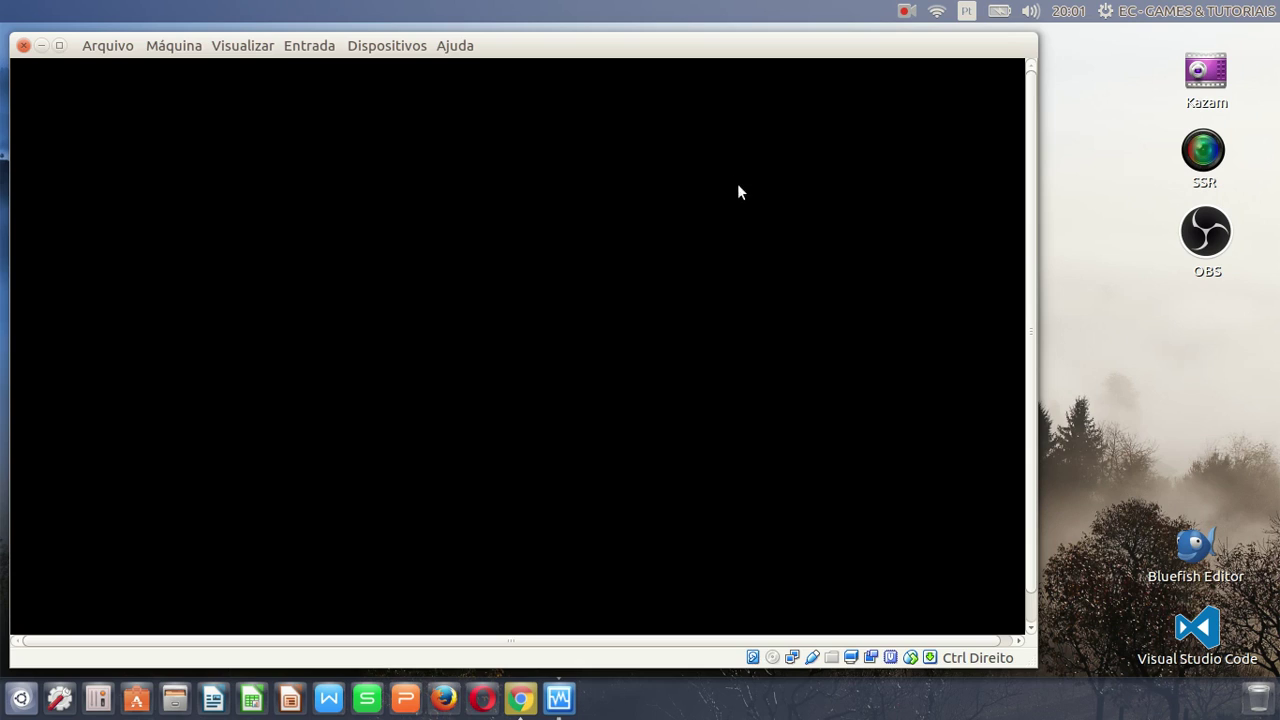
{"action": "left_click_drag", "start_coordinate": [645, 50], "coordinate": [757, 40]}
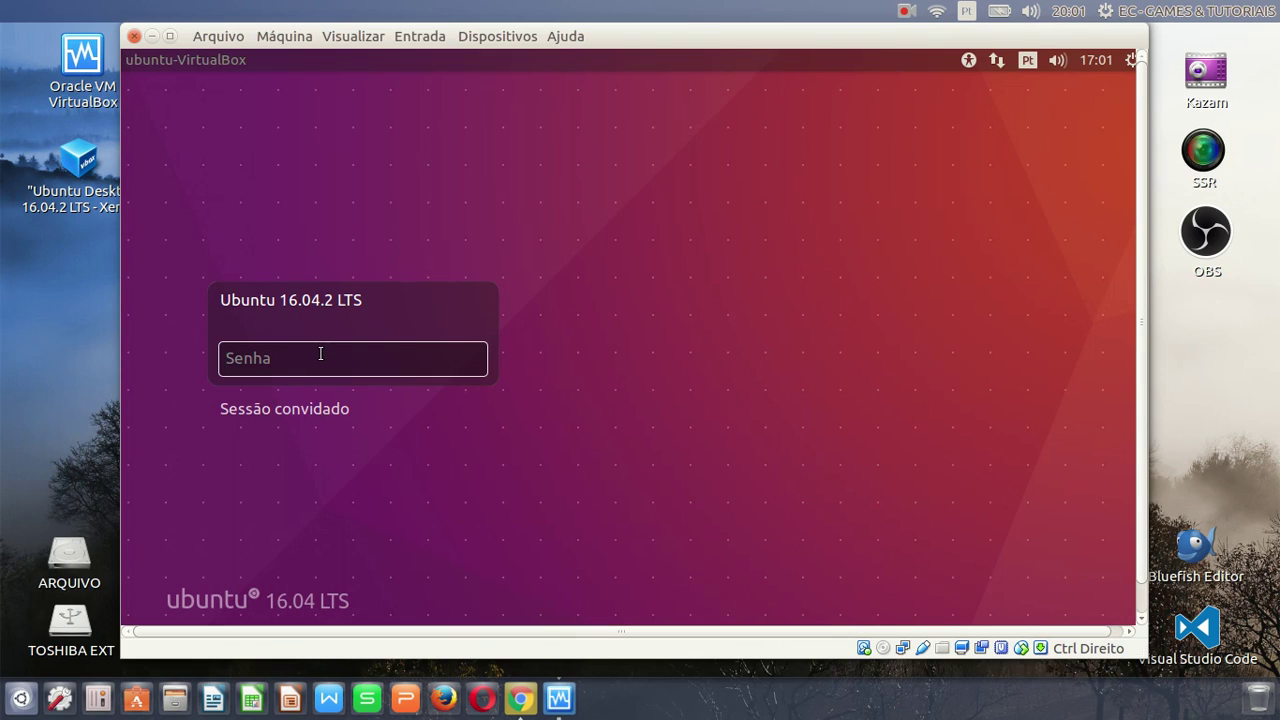
Log in to the Ubuntu 16.04.2 LTS guest with the account password and minimize the virtual machine window
{"action": "type", "text": "•••••••"}
{"action": "key", "text": "Return"}
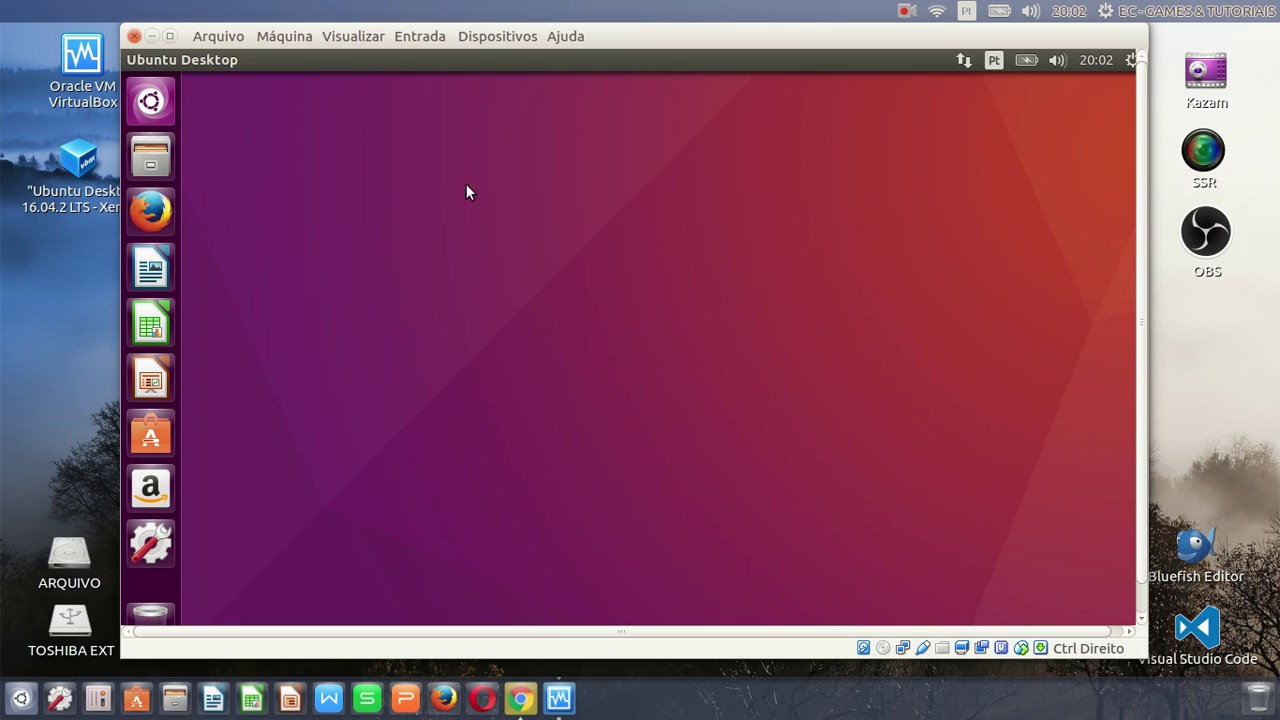
{"action": "left_click_drag", "start_coordinate": [400, 166], "coordinate": [912, 445]}
{"action": "left_click", "coordinate": [153, 37]}
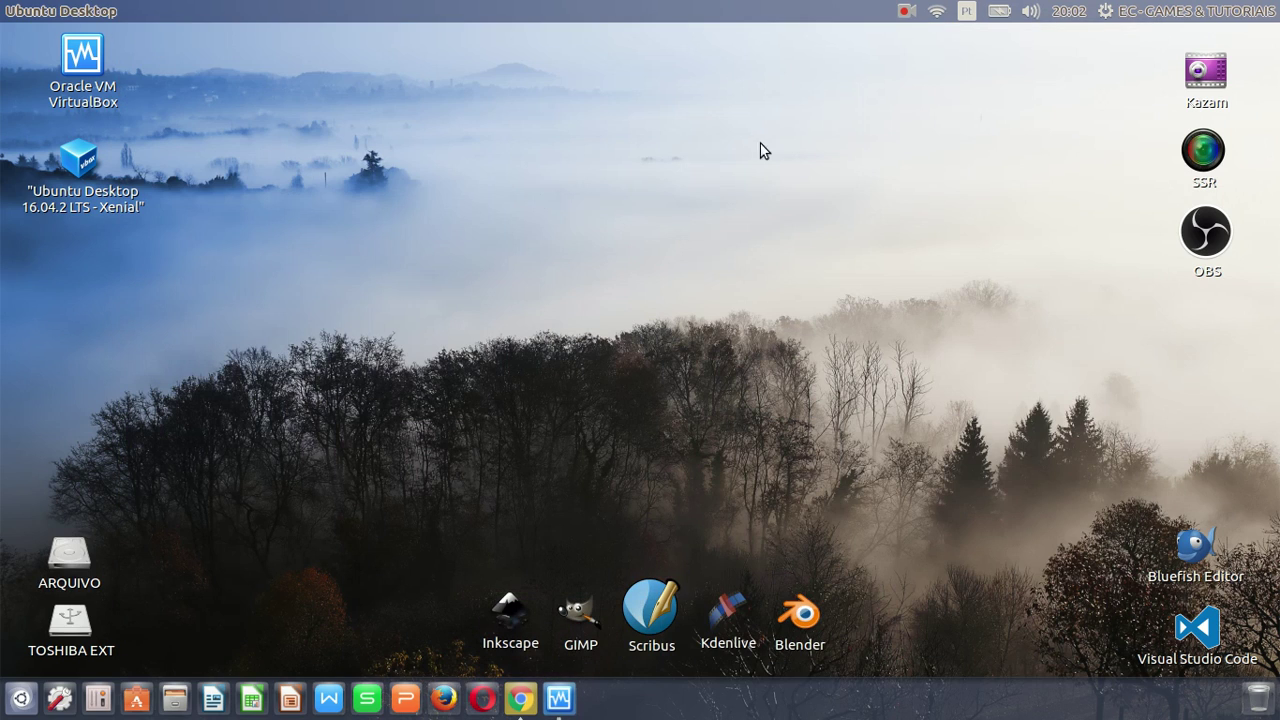